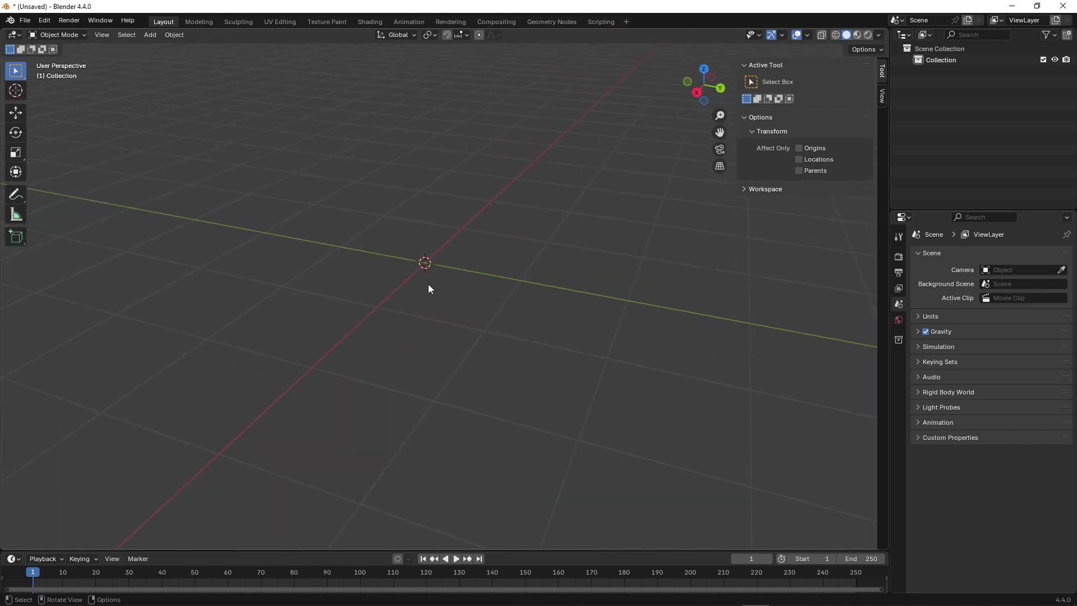
Bring up the SwiftPie pie with W and open the operator picker for the Top Block's Assign 1 button.
{"action": "key", "text": "w"}
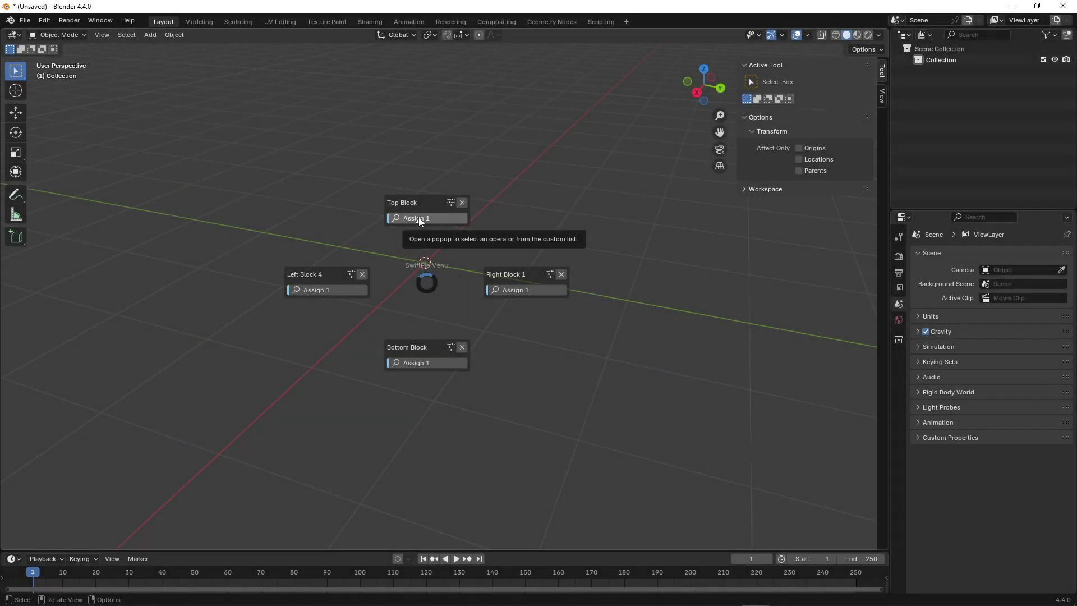
{"action": "left_click", "coordinate": [421, 219]}
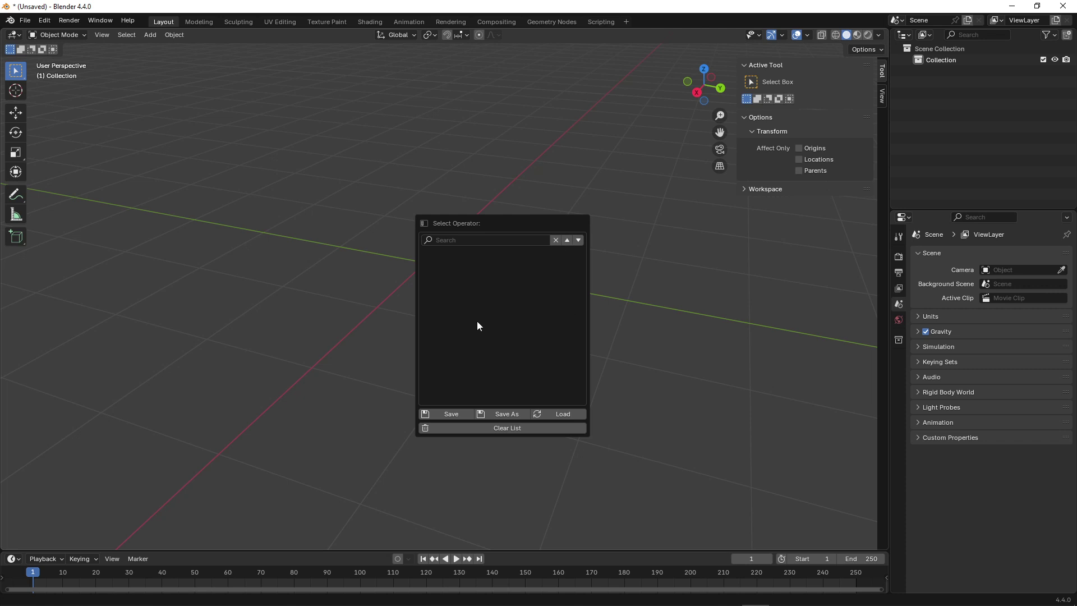
Add the Cube operator (mesh.primitive_cube_add) from Add > Mesh to SwiftPie's custom operator list.
{"action": "left_click", "coordinate": [150, 34]}
{"action": "mouse_move", "coordinate": [160, 48]}
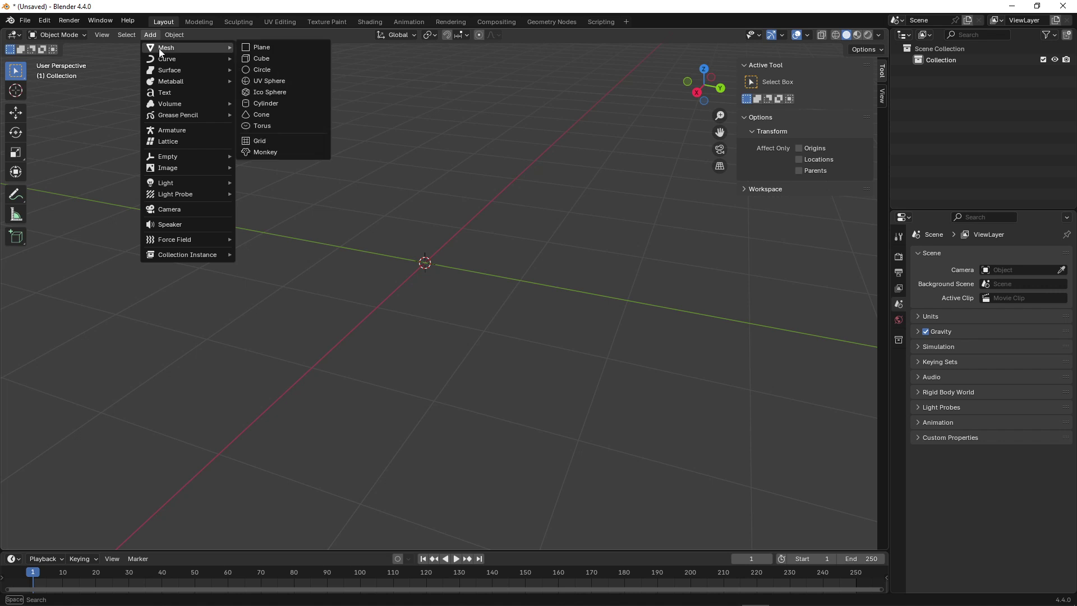
{"action": "right_click", "coordinate": [288, 59]}
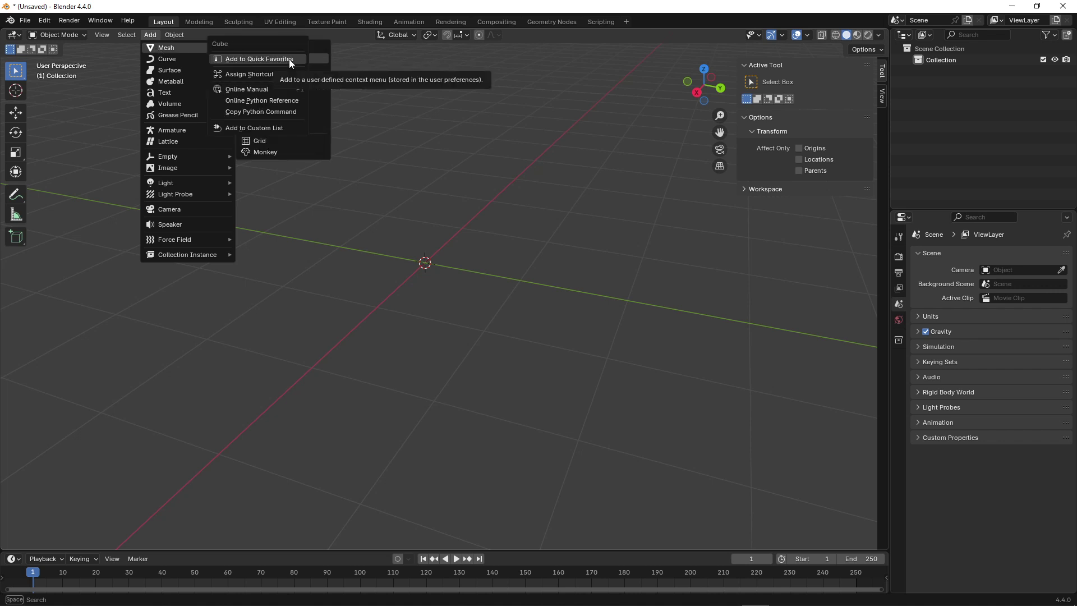
{"action": "left_click", "coordinate": [250, 129]}
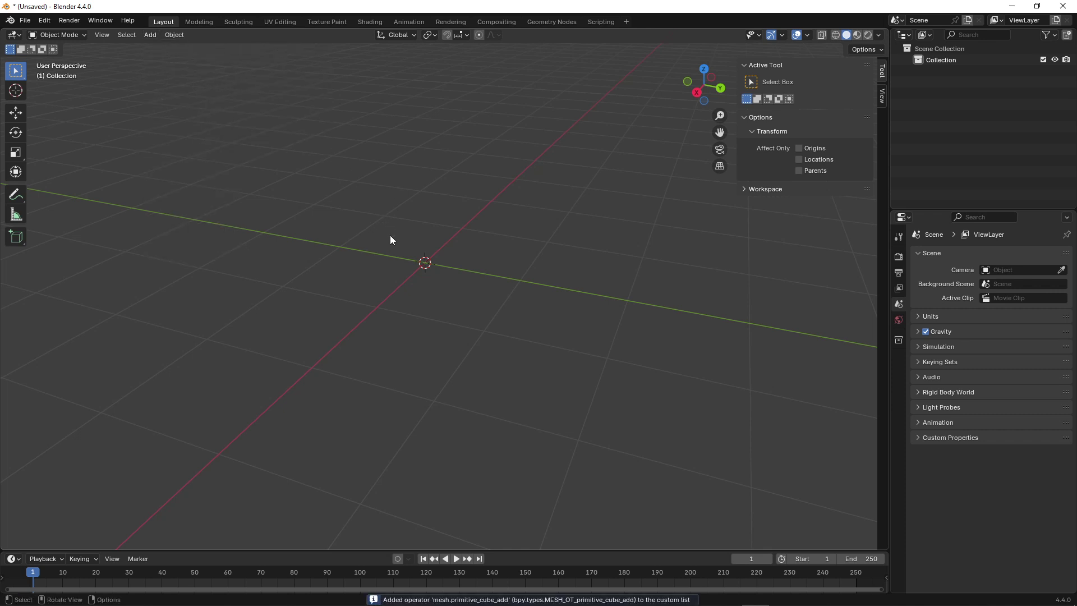
{"action": "key", "text": "alt+q"}
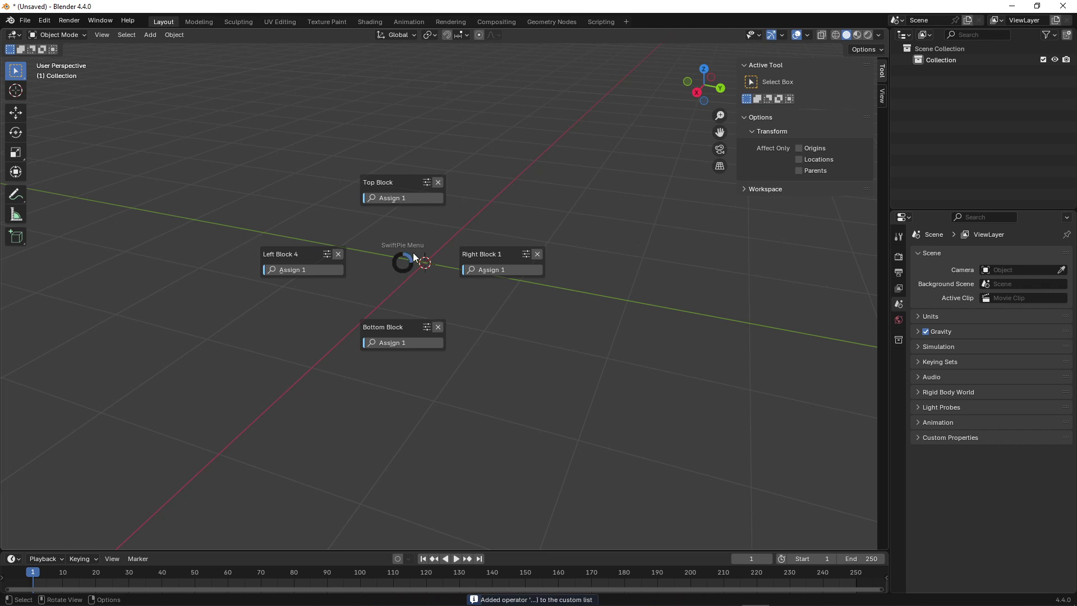
Assign mesh.primitive_cube_add to the top block's first button and test it by adding a cube.
{"action": "left_click", "coordinate": [399, 202]}
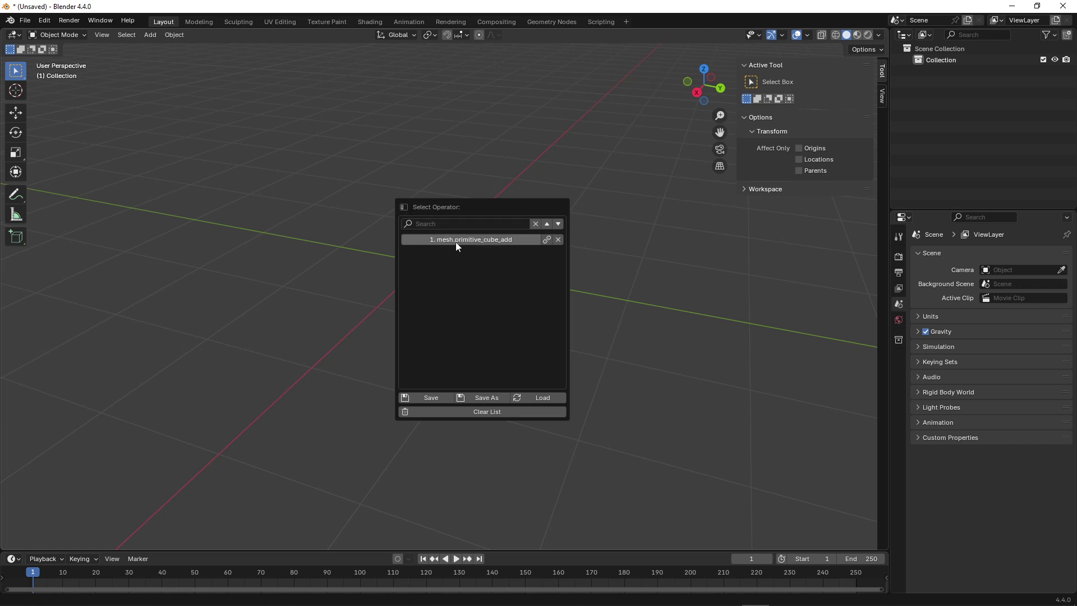
{"action": "left_click", "coordinate": [546, 241]}
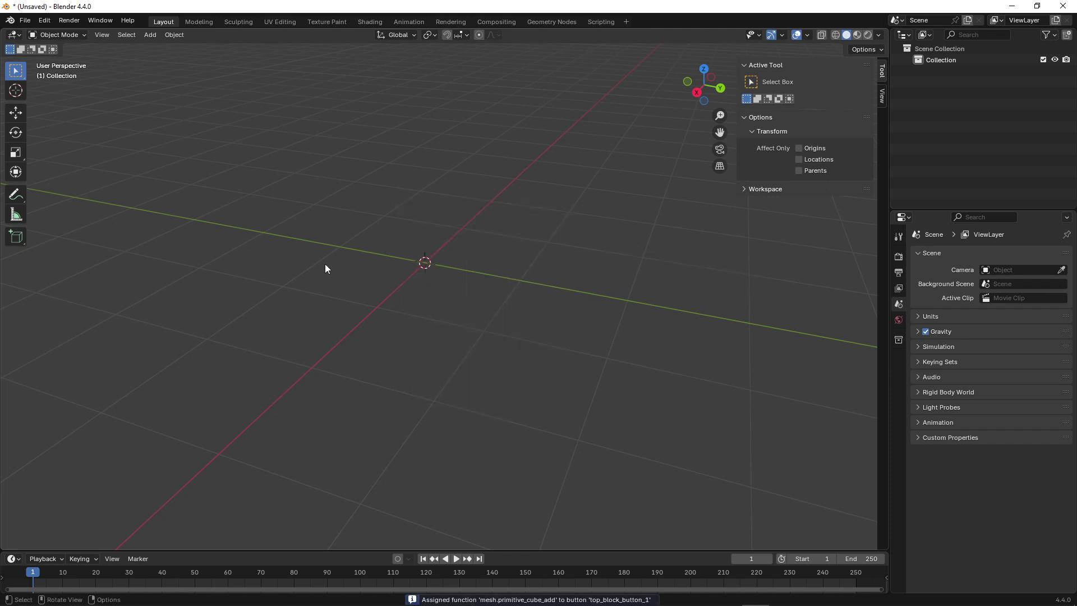
{"action": "key", "text": "q"}
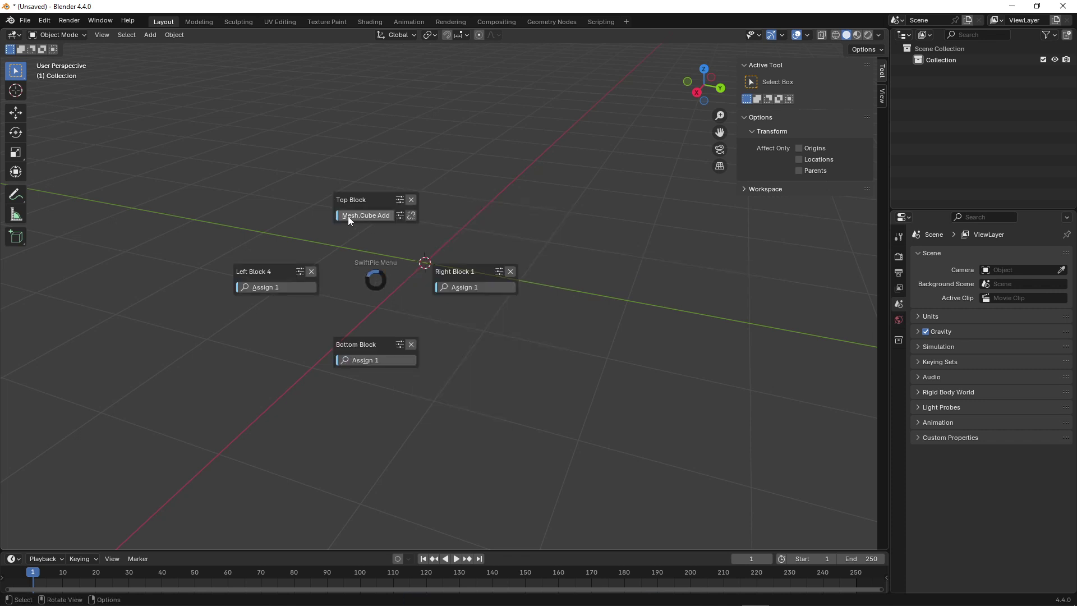
{"action": "left_click", "coordinate": [368, 217]}
{"action": "scroll", "coordinate": [376, 227], "scroll_direction": "down", "scroll_amount": 3}
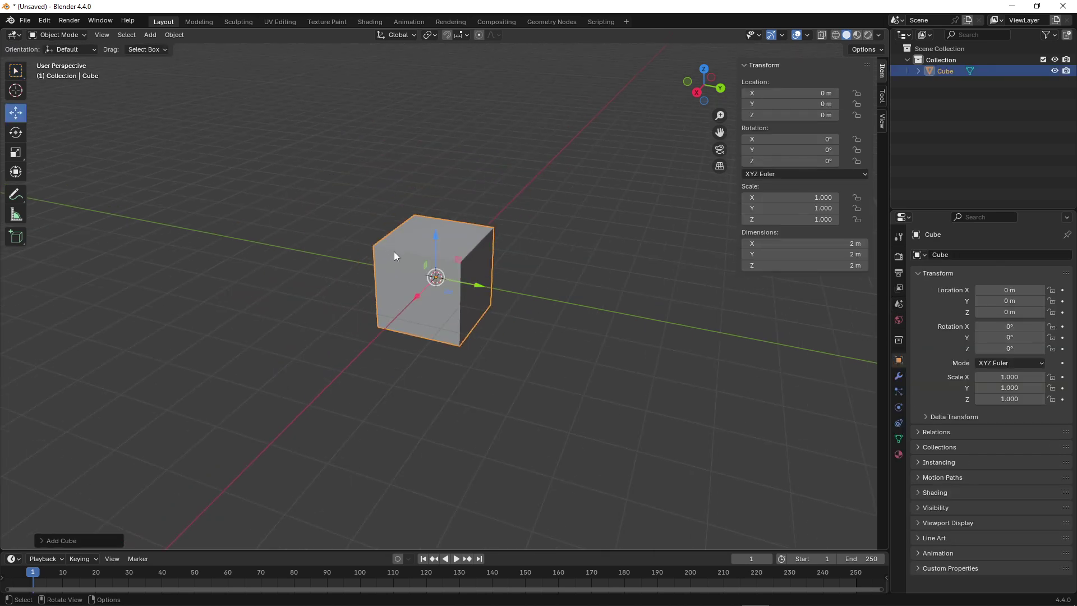
{"action": "middle_click_drag", "start_coordinate": [393, 251], "coordinate": [358, 264]}
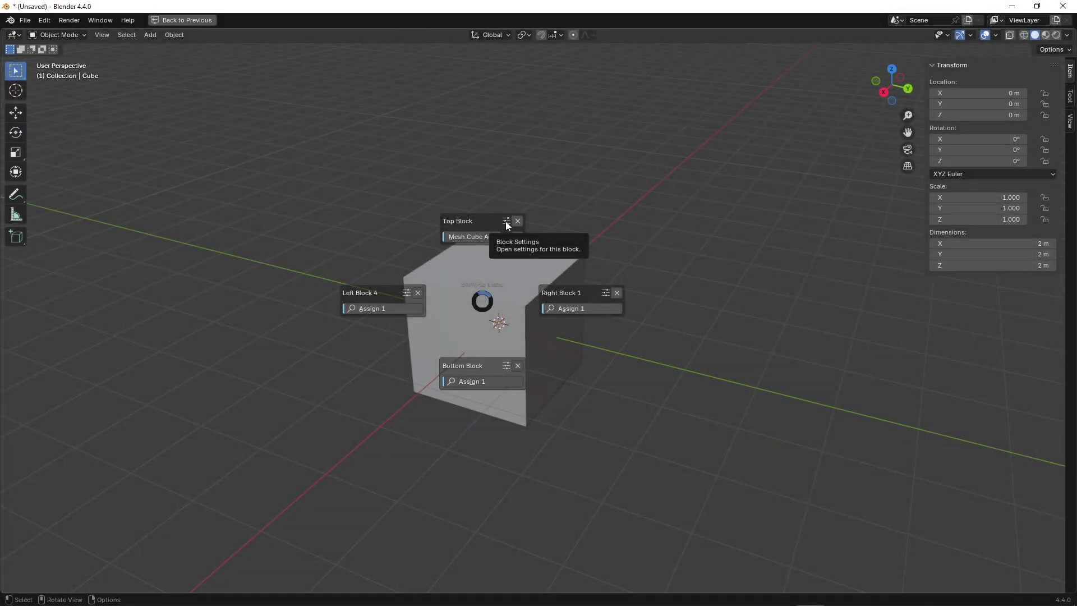
{"action": "left_click", "coordinate": [506, 221]}
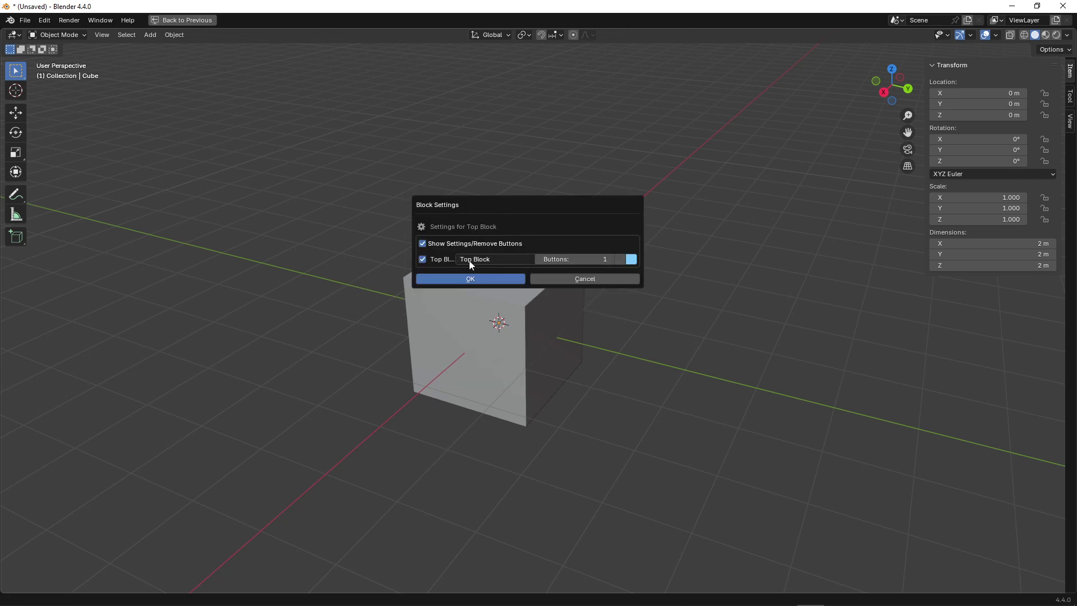
Name the top block 1 with 7 buttons, FUND heart icon and yellow colour; unassign button 1.
{"action": "left_click", "coordinate": [507, 260]}
{"action": "type", "text": "1"}
{"action": "key", "text": "Return"}
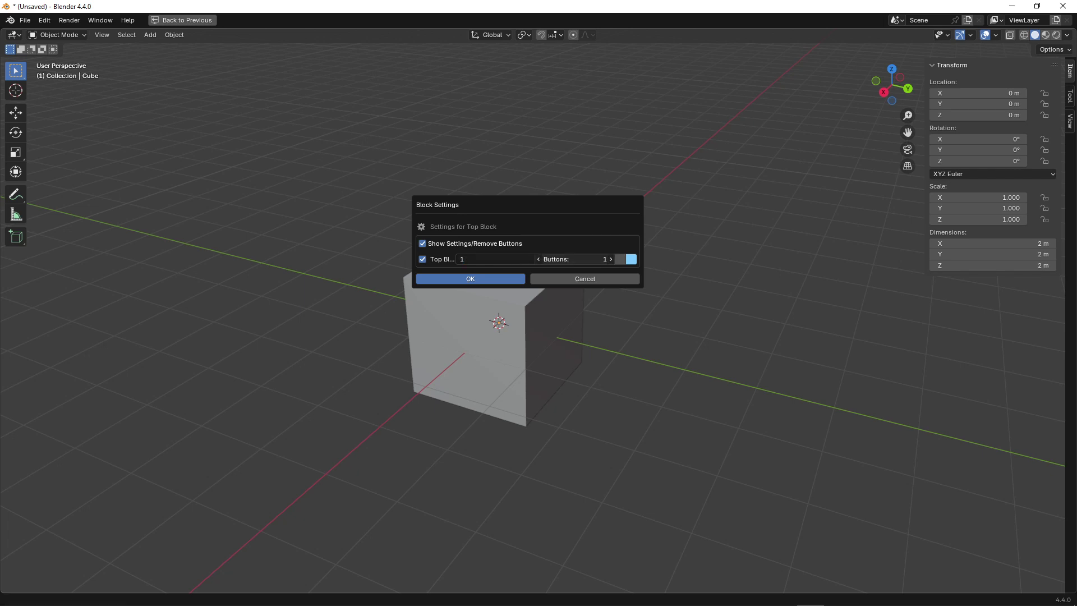
{"action": "left_click", "coordinate": [611, 259]}
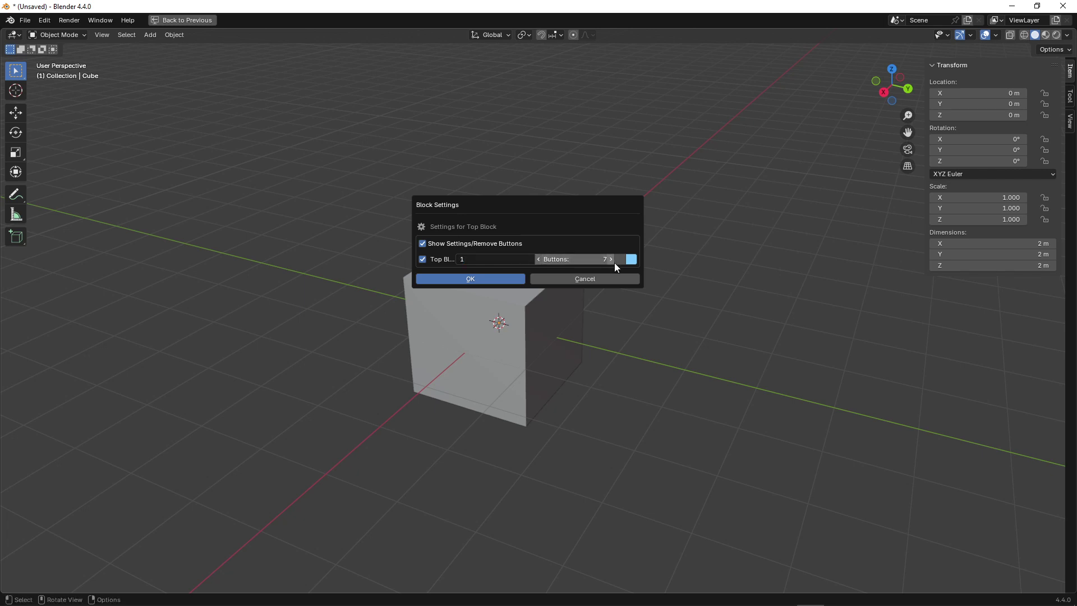
{"action": "left_click", "coordinate": [620, 261]}
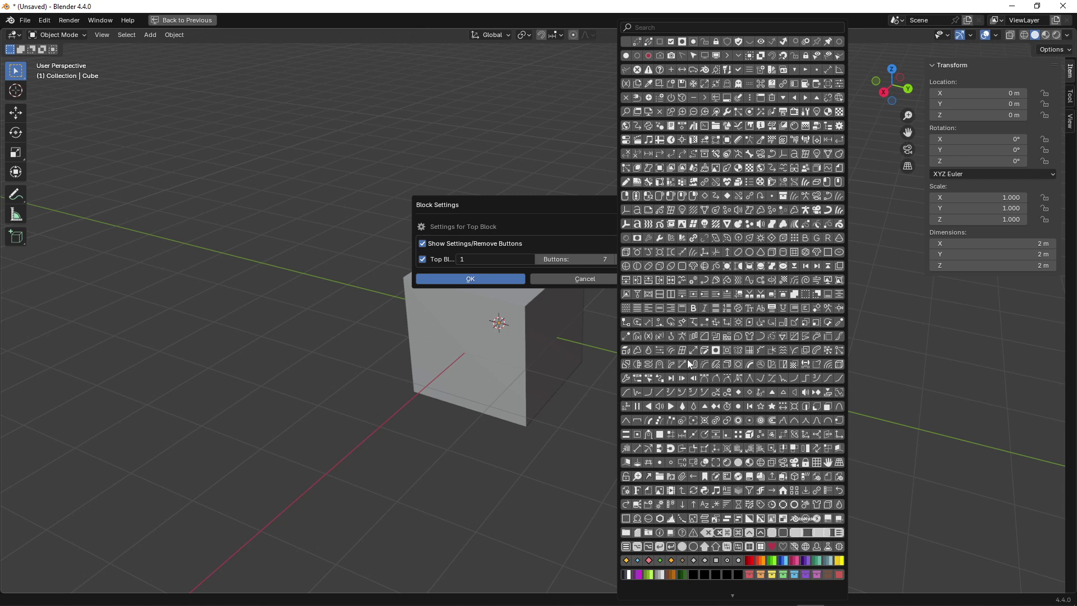
{"action": "scroll", "coordinate": [710, 398], "scroll_direction": "down", "scroll_amount": 3}
{"action": "left_click", "coordinate": [772, 501]}
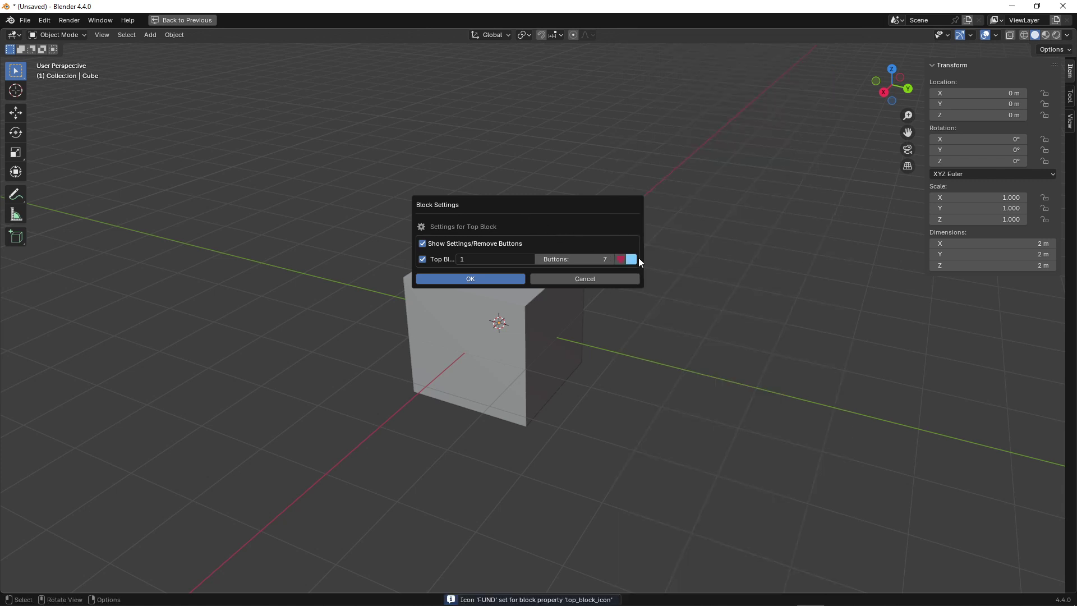
{"action": "left_click", "coordinate": [632, 259]}
{"action": "left_click", "coordinate": [649, 159]}
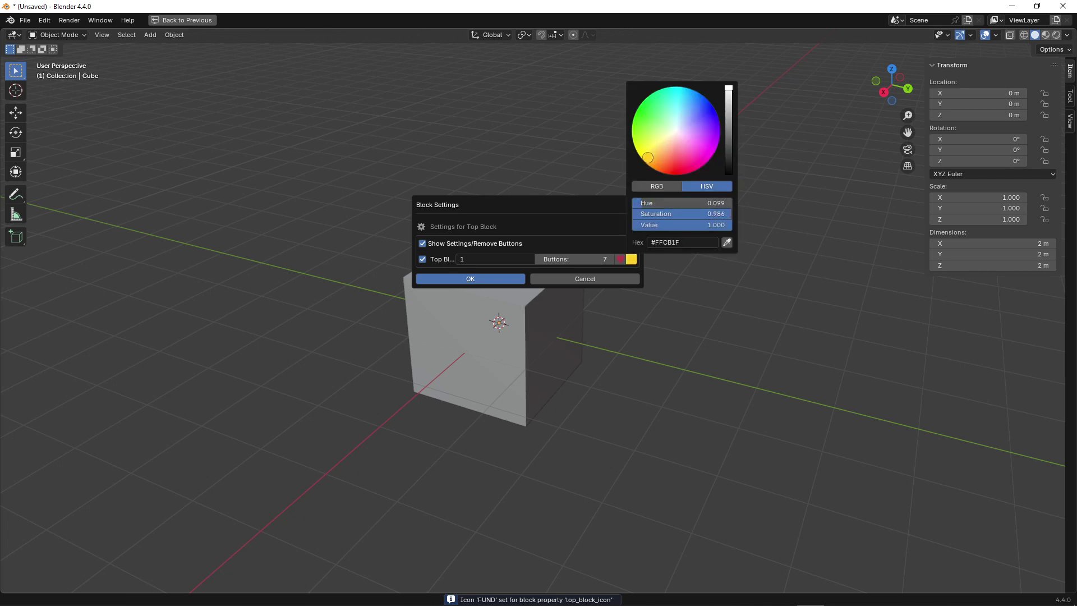
{"action": "left_click", "coordinate": [484, 278]}
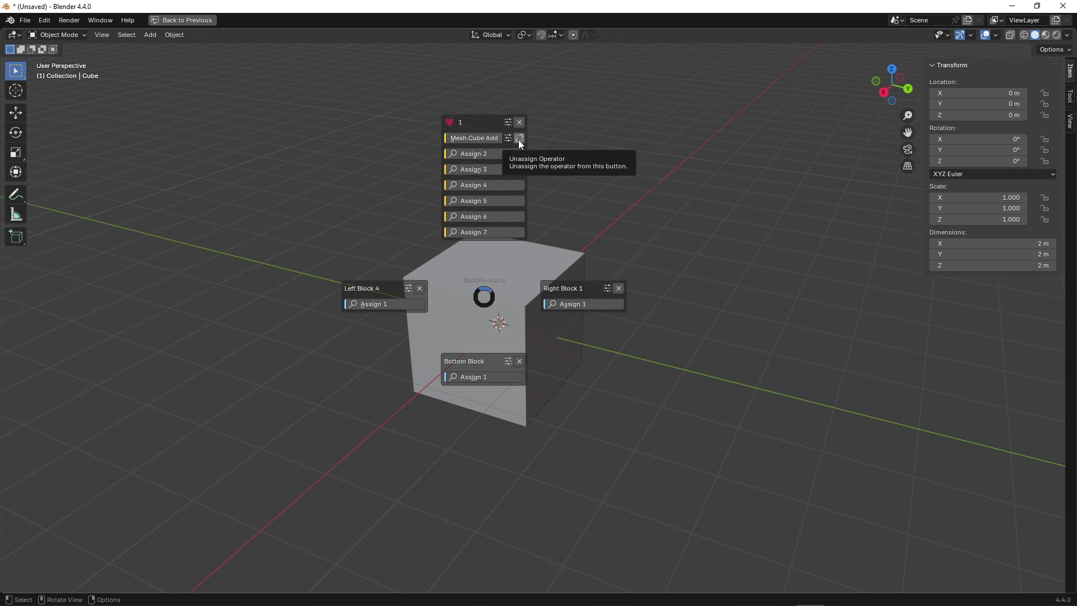
{"action": "left_click", "coordinate": [518, 140]}
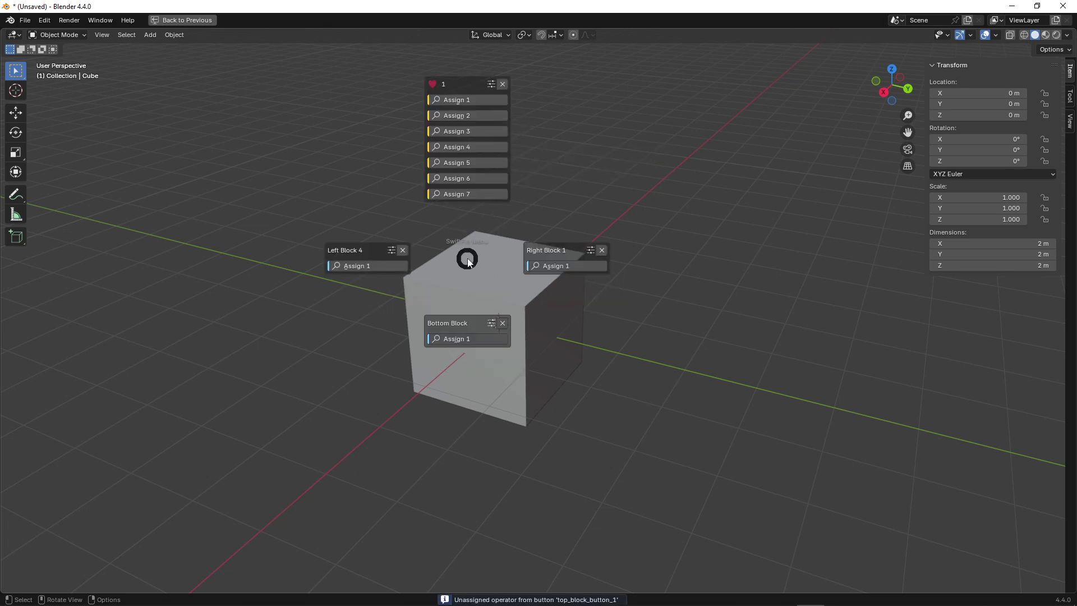
Reassign mesh.primitive_cube_add to the first button and enter the label 'add cube'.
{"action": "left_click", "coordinate": [458, 101]}
{"action": "left_click", "coordinate": [607, 143]}
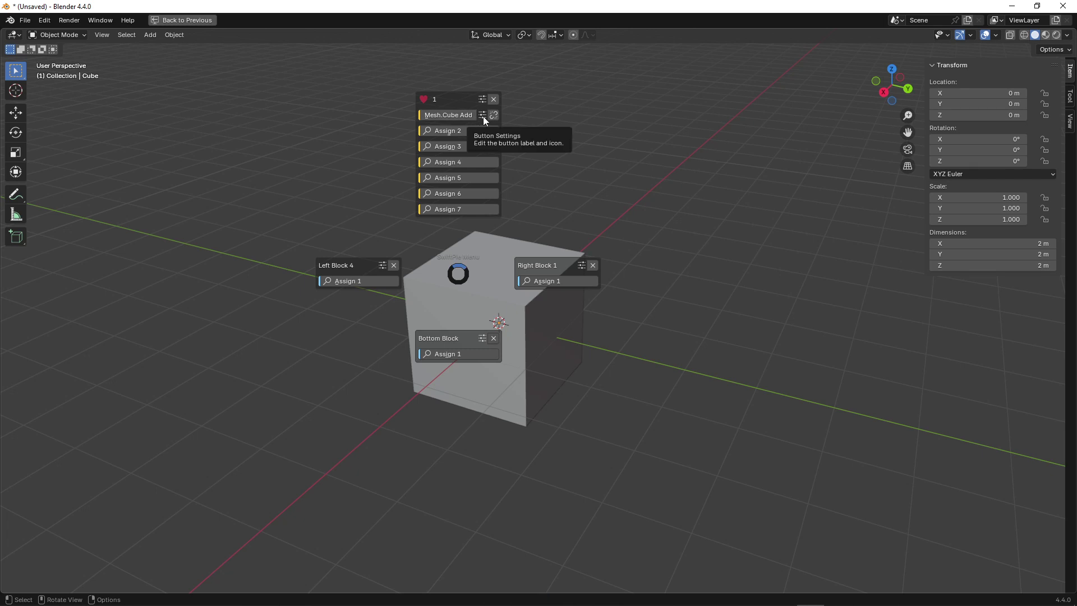
{"action": "left_click", "coordinate": [483, 116]}
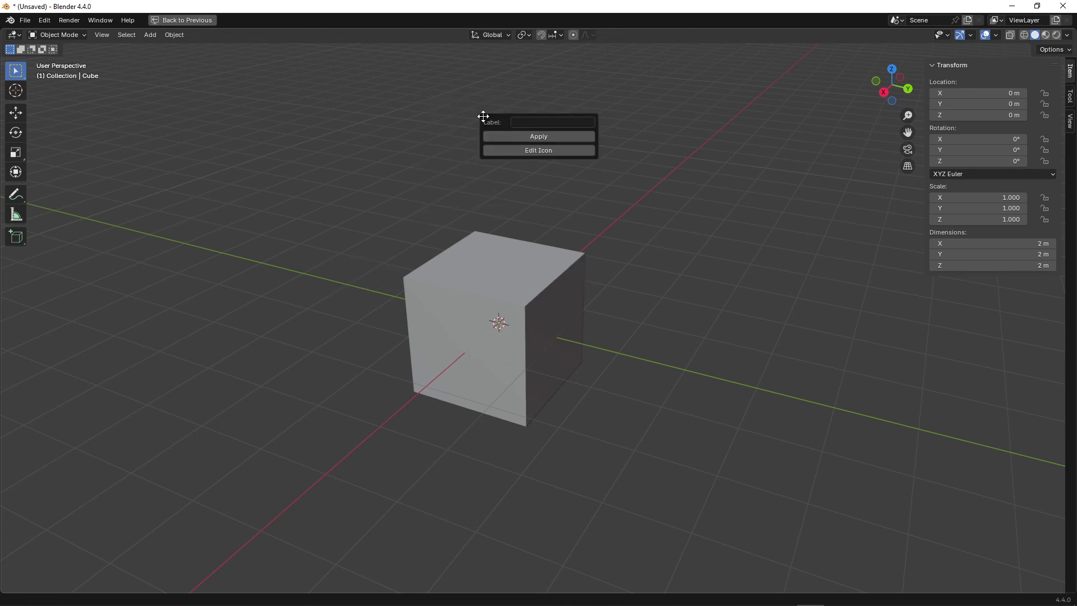
{"action": "left_click", "coordinate": [524, 122]}
{"action": "type", "text": "add cube"}
Give the first button the MATCUBE icon and apply the 'add cube' label.
{"action": "left_click", "coordinate": [537, 150]}
{"action": "left_click", "coordinate": [583, 29]}
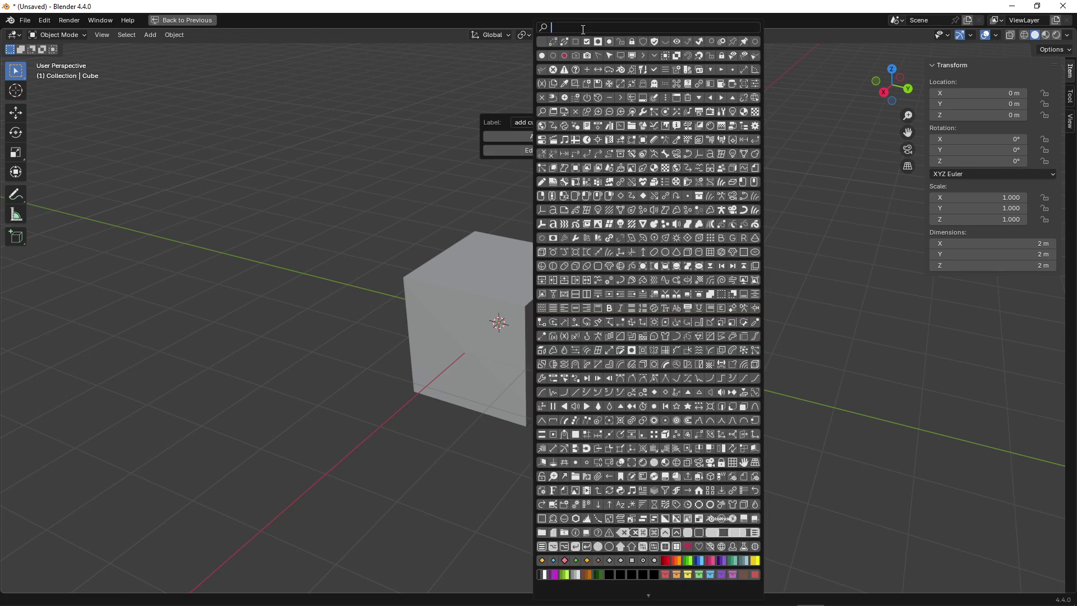
{"action": "type", "text": "cube"}
{"action": "key", "text": "Return"}
{"action": "left_click", "coordinate": [573, 43]}
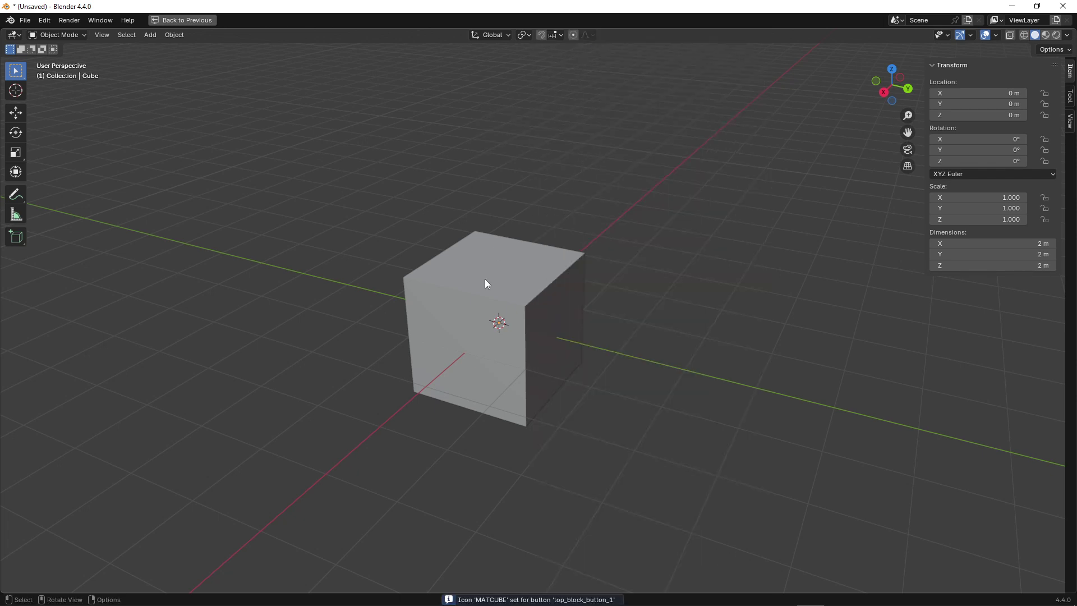
{"action": "left_click", "coordinate": [559, 121]}
{"action": "type", "text": "ad"}
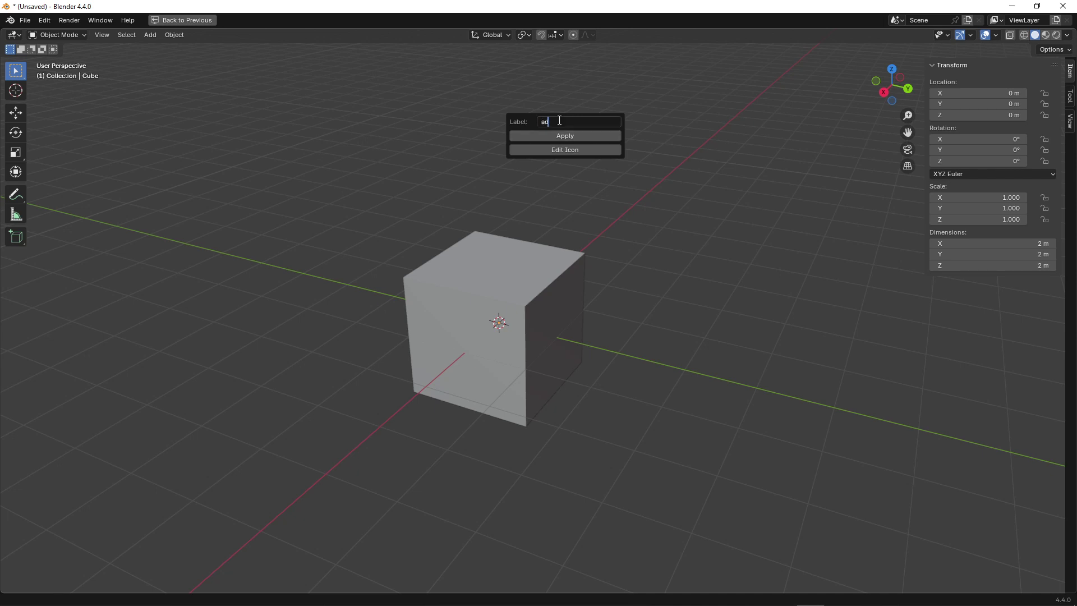
{"action": "type", "text": "d cube"}
{"action": "left_click", "coordinate": [560, 137]}
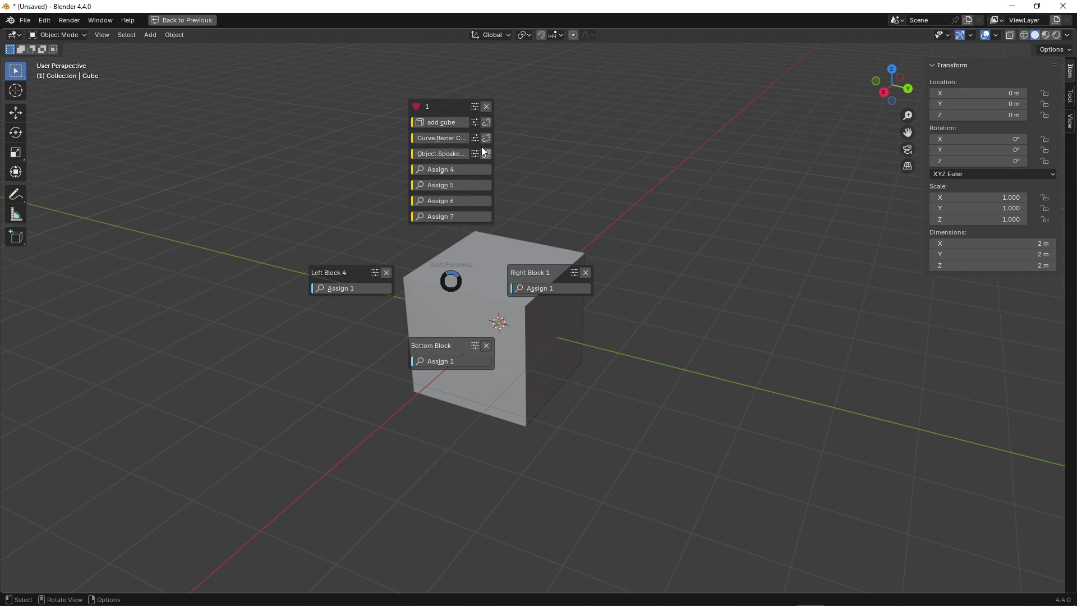
{"action": "left_click", "coordinate": [475, 107]}
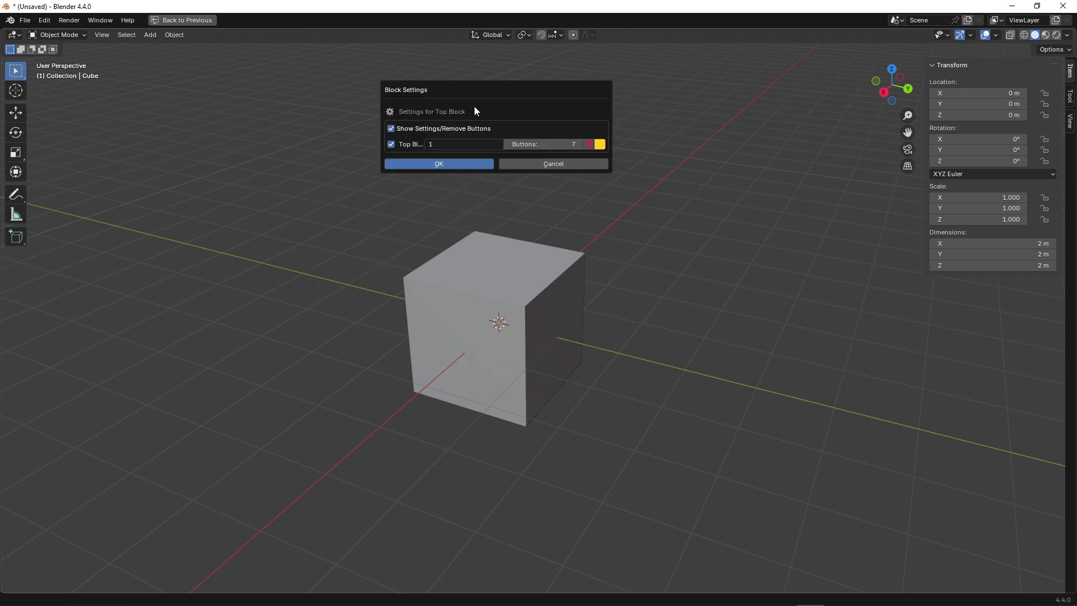
Turn off Show Settings/Remove Buttons for the top block, confirm, and dismiss the pie with Esc.
{"action": "left_click", "coordinate": [391, 129]}
{"action": "left_click", "coordinate": [447, 164]}
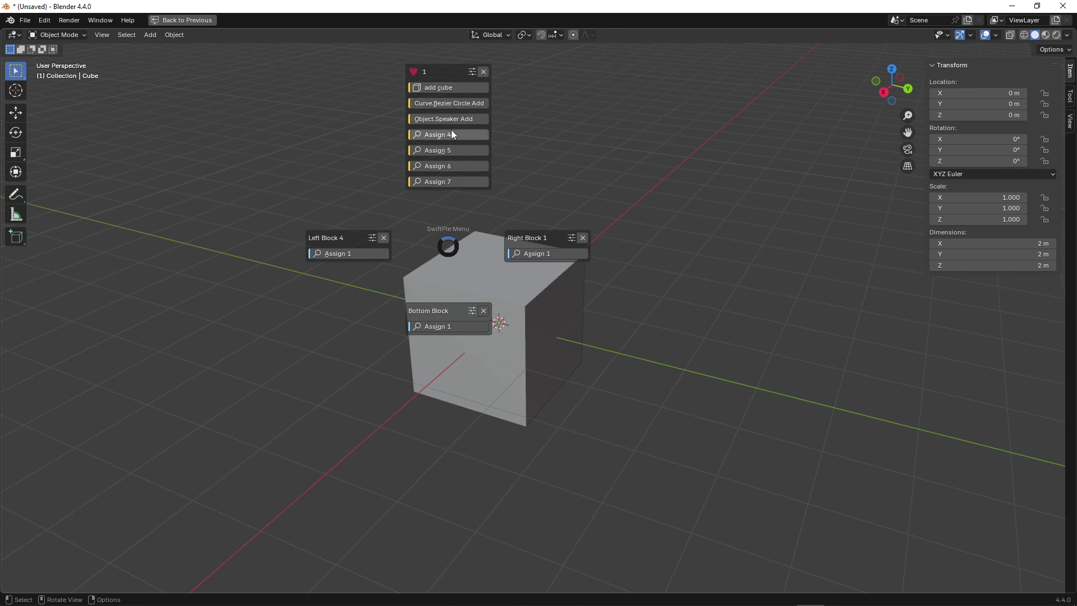
{"action": "key", "text": "Escape"}
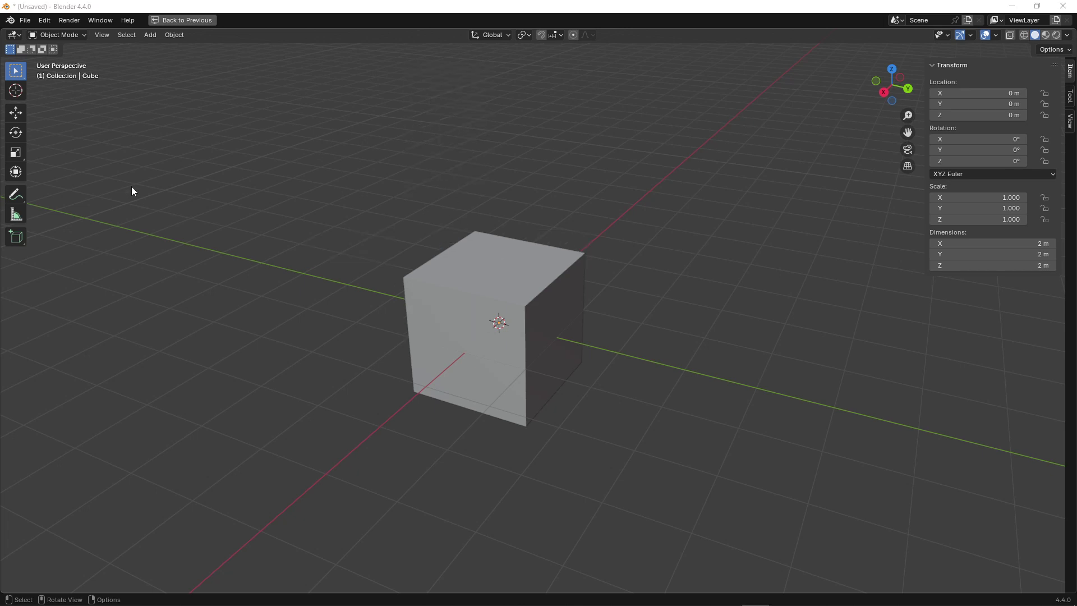
Enable all Left and Right blocks in SwiftPie preferences with 10 buttons each, then preview the pie.
{"action": "left_click", "coordinate": [54, 21]}
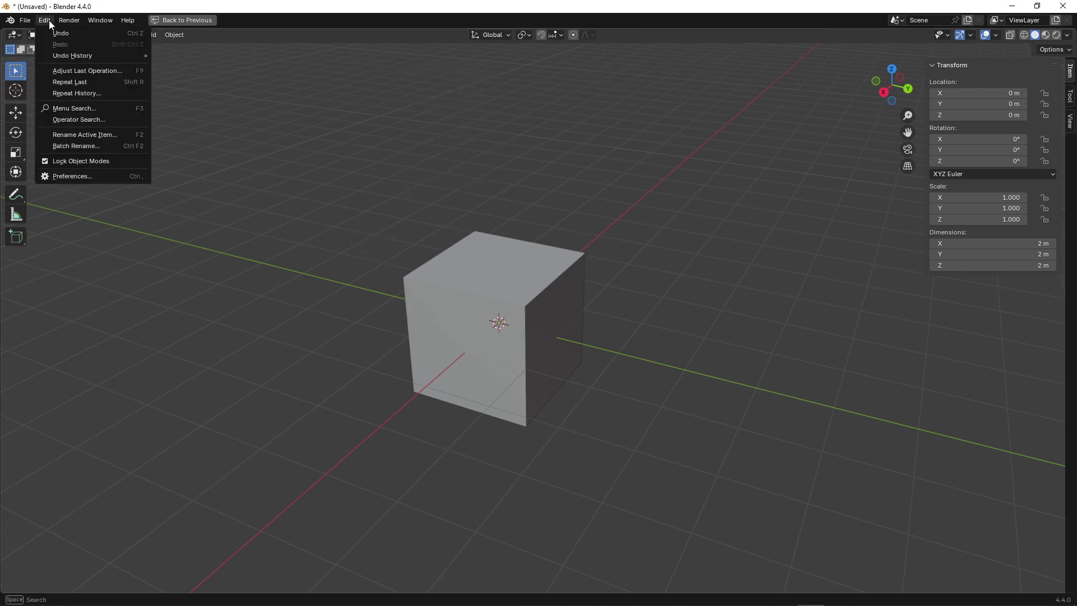
{"action": "left_click", "coordinate": [80, 176]}
{"action": "left_click", "coordinate": [101, 60]}
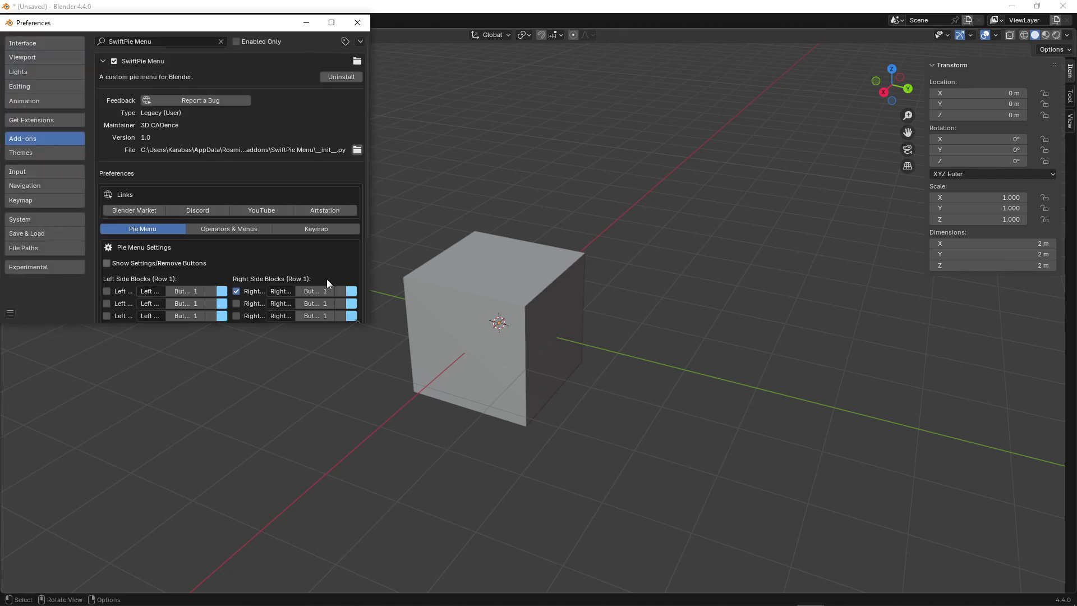
{"action": "left_click_drag", "start_coordinate": [371, 323], "coordinate": [704, 489]}
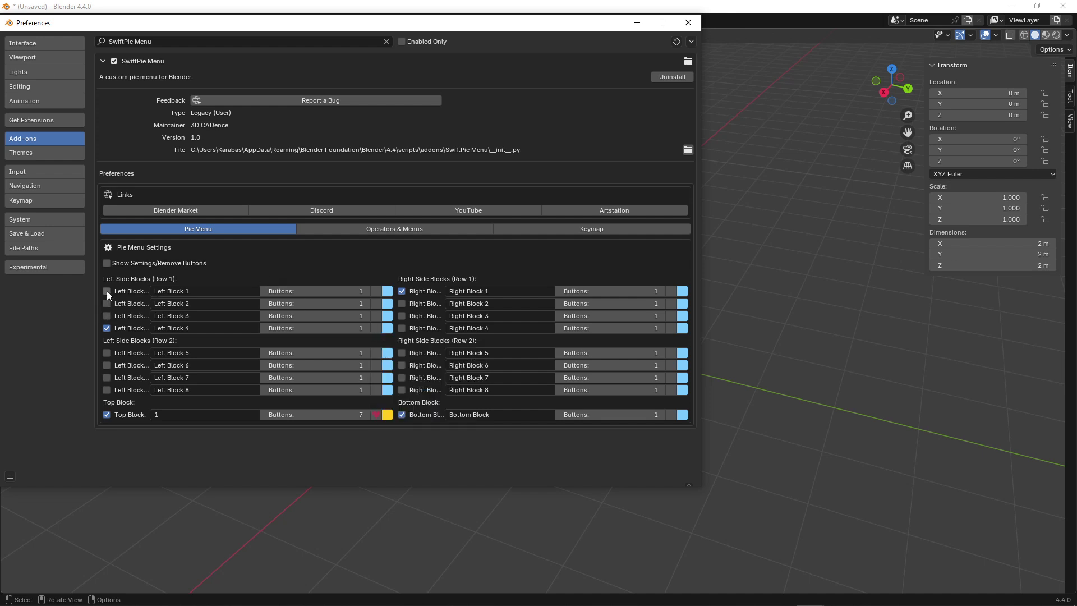
{"action": "mouse_move", "coordinate": [106, 291]}
{"action": "left_mouse_down"}
{"action": "mouse_move", "coordinate": [108, 324]}
{"action": "mouse_move", "coordinate": [335, 320]}
{"action": "mouse_move", "coordinate": [404, 365]}
{"action": "mouse_move", "coordinate": [401, 390]}
{"action": "left_mouse_up"}
{"action": "key", "text": "ctrl+v"}
{"action": "key", "text": "ctrl+v"}
{"action": "key", "text": "ctrl+v"}
{"action": "key", "text": "ctrl+v"}
{"action": "key", "text": "ctrl+v"}
{"action": "key", "text": "ctrl+v"}
{"action": "key", "text": "ctrl+v"}
{"action": "key", "text": "ctrl+v"}
{"action": "key", "text": "ctrl+v"}
{"action": "key", "text": "ctrl+v"}
{"action": "key", "text": "ctrl+v"}
{"action": "key", "text": "ctrl+v"}
{"action": "key", "text": "ctrl+v"}
{"action": "key", "text": "ctrl+v"}
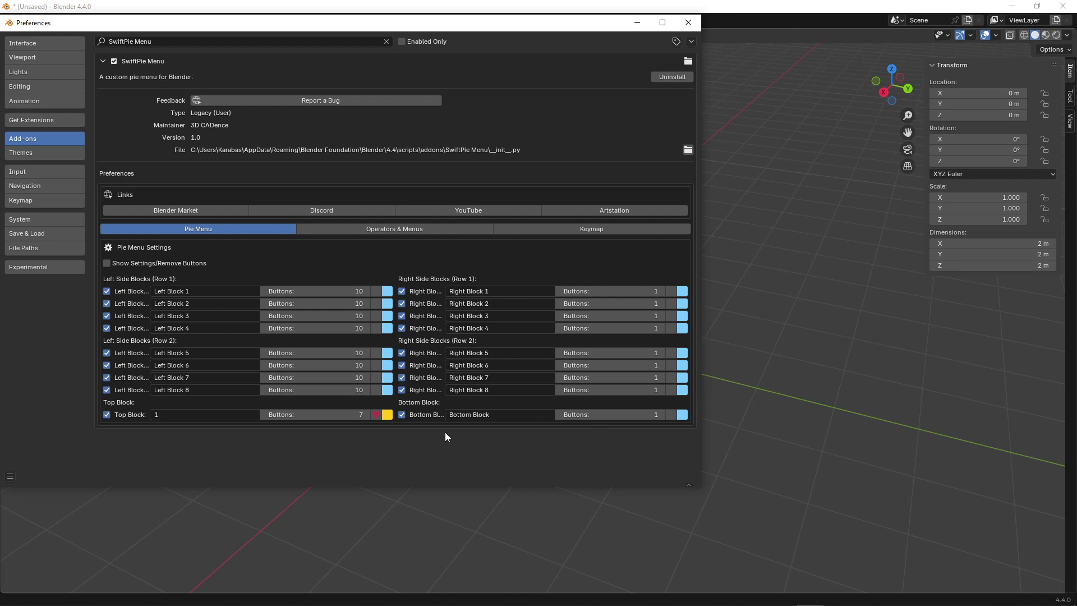
{"action": "key", "text": "ctrl+v"}
{"action": "key", "text": "ctrl+v"}
{"action": "key", "text": "ctrl+v"}
{"action": "key", "text": "ctrl+v"}
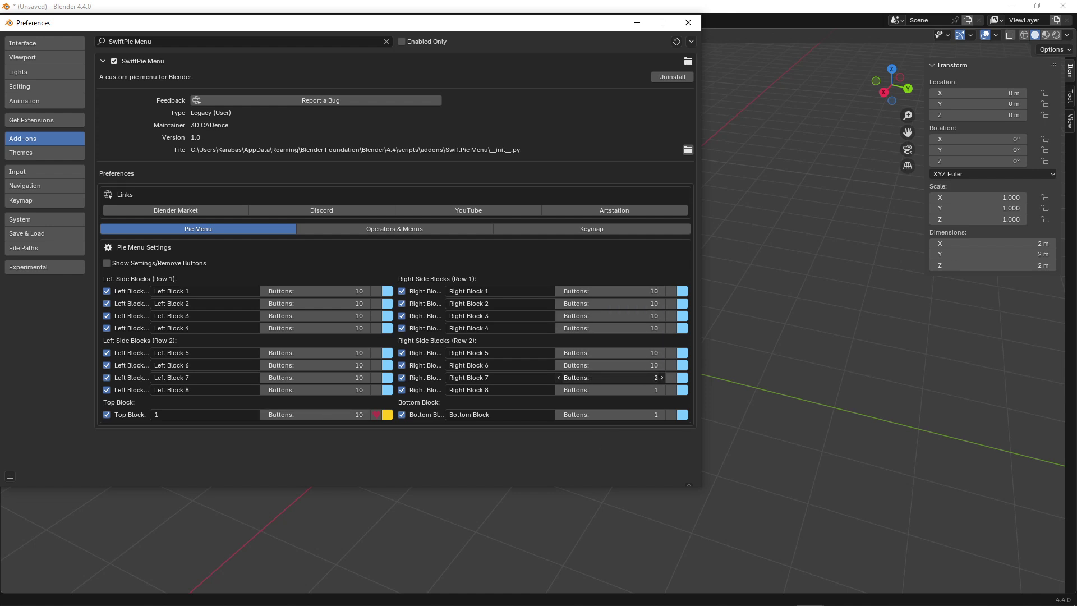
{"action": "key", "text": "alt+q"}
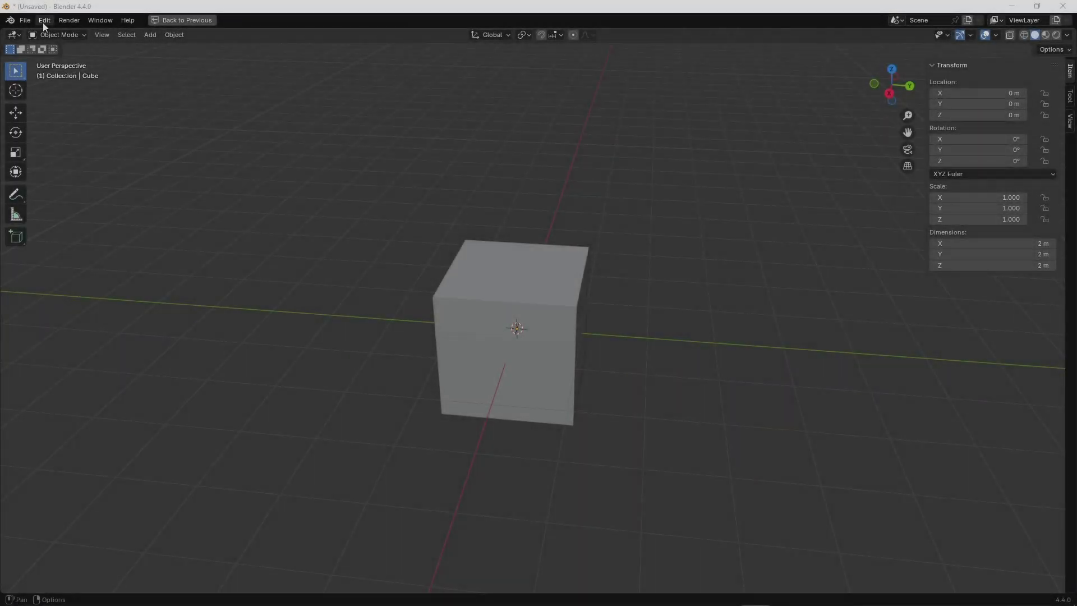
Reopen the SwiftPie add-on preferences on the Operators & Menus tab.
{"action": "left_click", "coordinate": [44, 20]}
{"action": "left_click", "coordinate": [65, 166]}
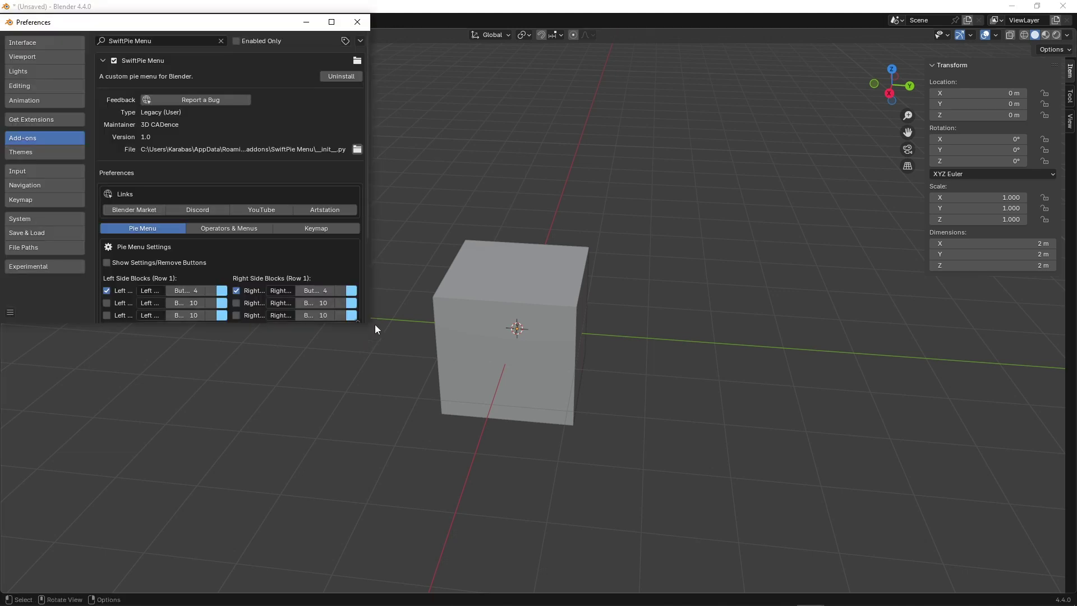
{"action": "left_click_drag", "start_coordinate": [371, 324], "coordinate": [588, 470]}
{"action": "left_click", "coordinate": [346, 229]}
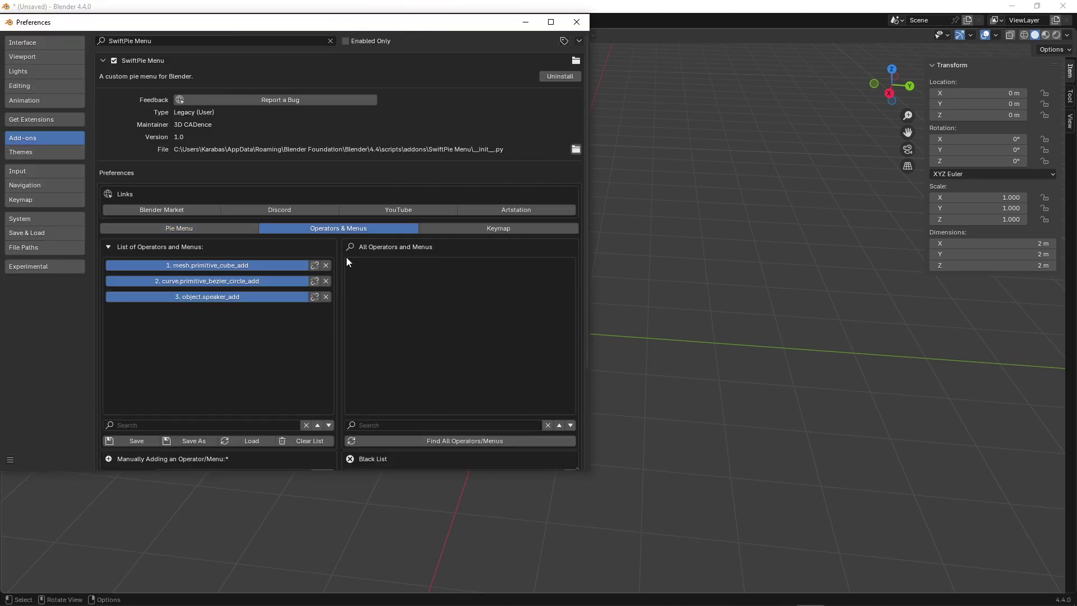
Load the full list of operators and menus and page through it.
{"action": "scroll", "coordinate": [369, 300], "scroll_direction": "down", "scroll_amount": 2}
{"action": "scroll", "coordinate": [320, 283], "scroll_direction": "down", "scroll_amount": 2}
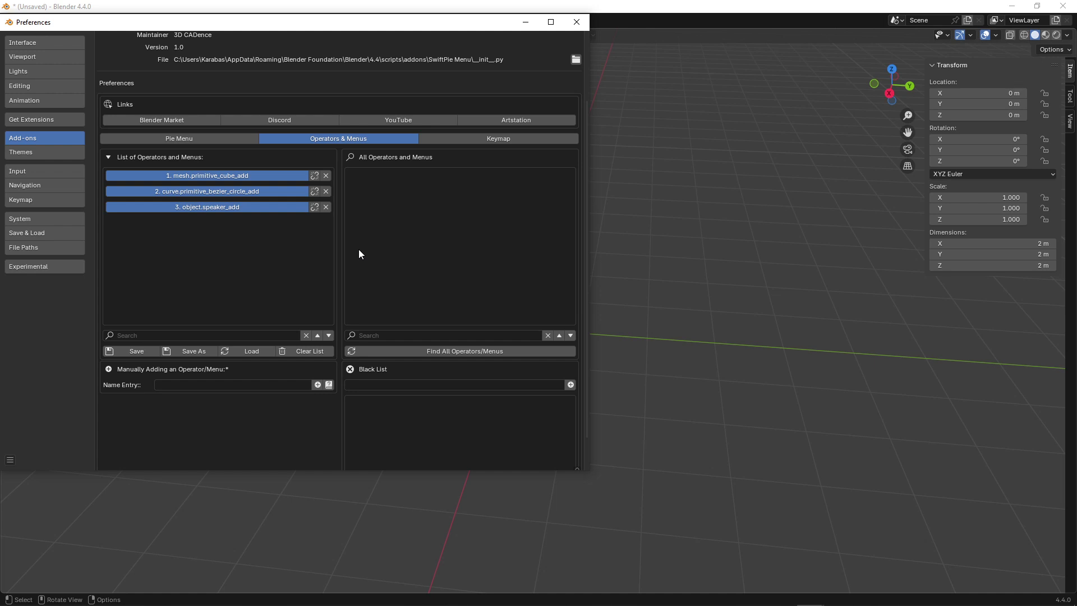
{"action": "left_click", "coordinate": [416, 351]}
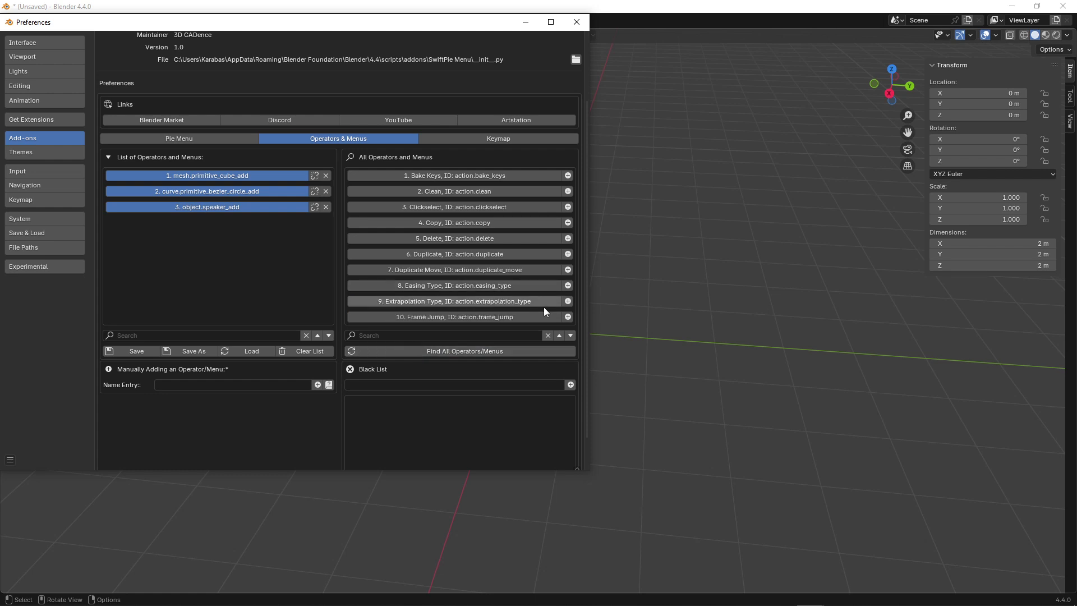
{"action": "left_click", "coordinate": [571, 337]}
{"action": "left_click", "coordinate": [571, 336]}
{"action": "left_click", "coordinate": [570, 336]}
{"action": "left_click", "coordinate": [570, 336]}
{"action": "left_click", "coordinate": [571, 336]}
{"action": "left_click", "coordinate": [570, 336]}
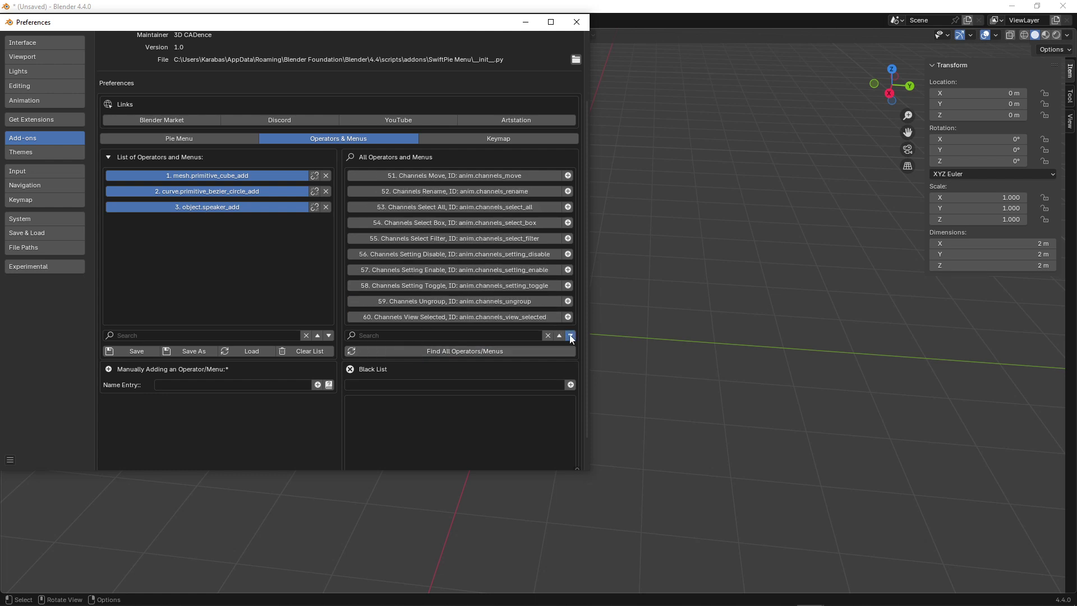
{"action": "left_click", "coordinate": [571, 336]}
{"action": "left_click", "coordinate": [570, 336]}
{"action": "left_click", "coordinate": [564, 335]}
{"action": "left_click", "coordinate": [563, 335]}
{"action": "left_click", "coordinate": [563, 336]}
{"action": "left_click", "coordinate": [564, 335]}
{"action": "left_click", "coordinate": [563, 336]}
{"action": "left_click", "coordinate": [563, 335]}
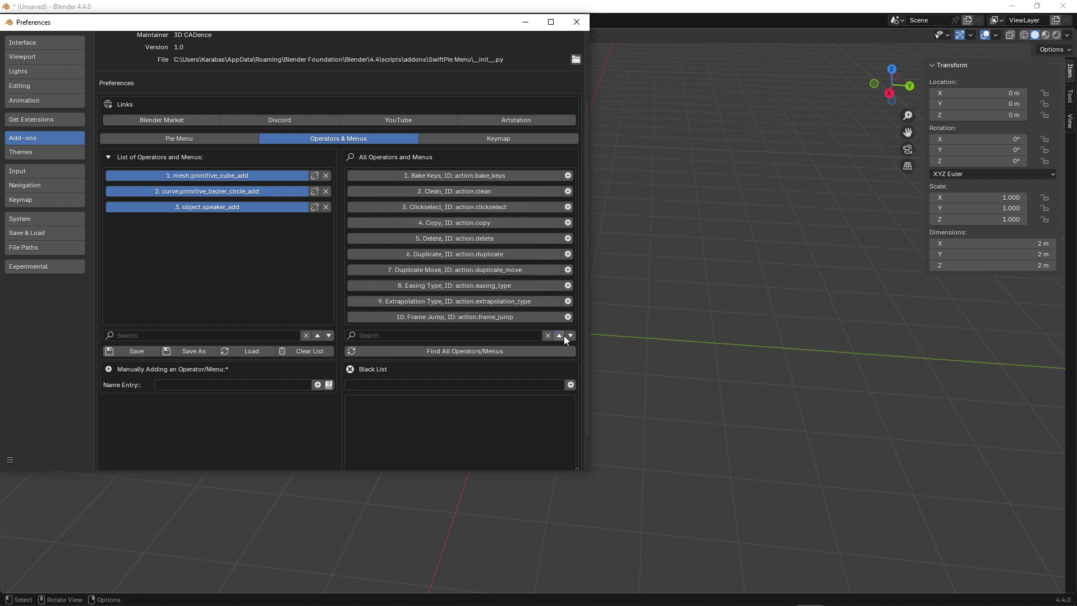
{"action": "left_click", "coordinate": [564, 336]}
{"action": "left_click", "coordinate": [563, 335]}
Search for 'plane add' and add Primitive Plane Add to the custom operator list.
{"action": "left_click", "coordinate": [431, 336]}
{"action": "type", "text": "add plane"}
{"action": "key", "text": "ctrl+a"}
{"action": "type", "text": "plane"}
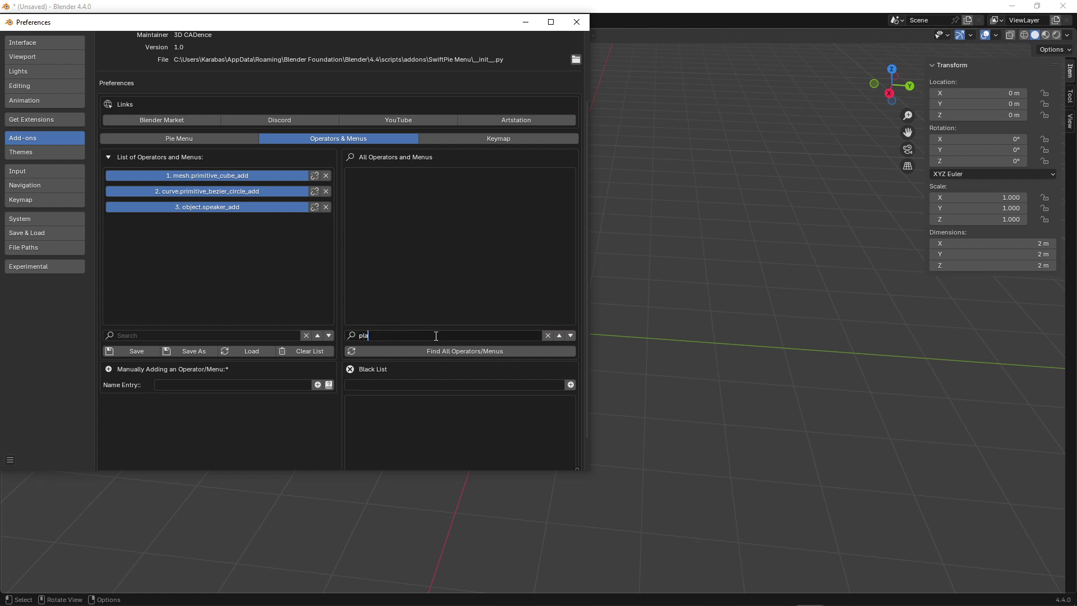
{"action": "key", "text": "Return"}
{"action": "left_click", "coordinate": [436, 335]}
{"action": "key", "text": "End"}
{"action": "type", "text": "add"}
{"action": "key", "text": "Return"}
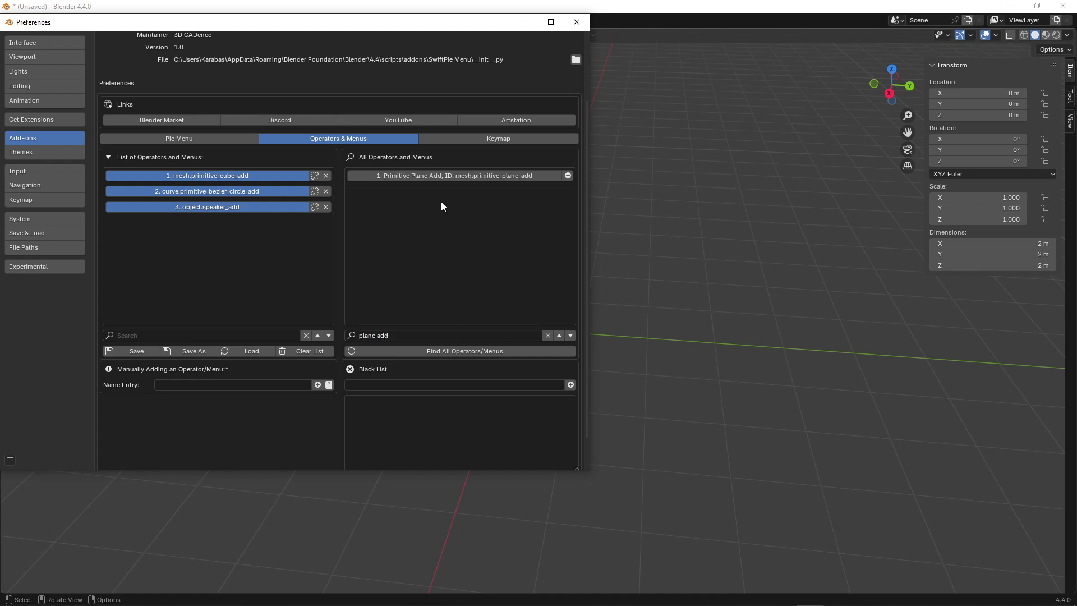
{"action": "left_click", "coordinate": [568, 176]}
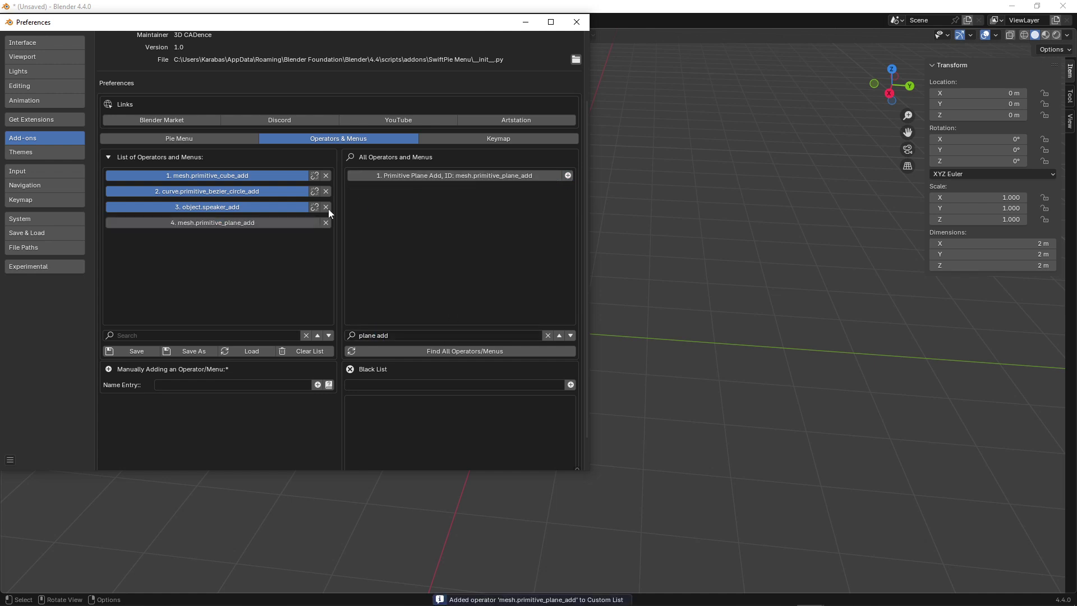
Assign mesh.primitive_plane_add to the top block's fourth button and check it in the pie.
{"action": "left_click", "coordinate": [576, 22]}
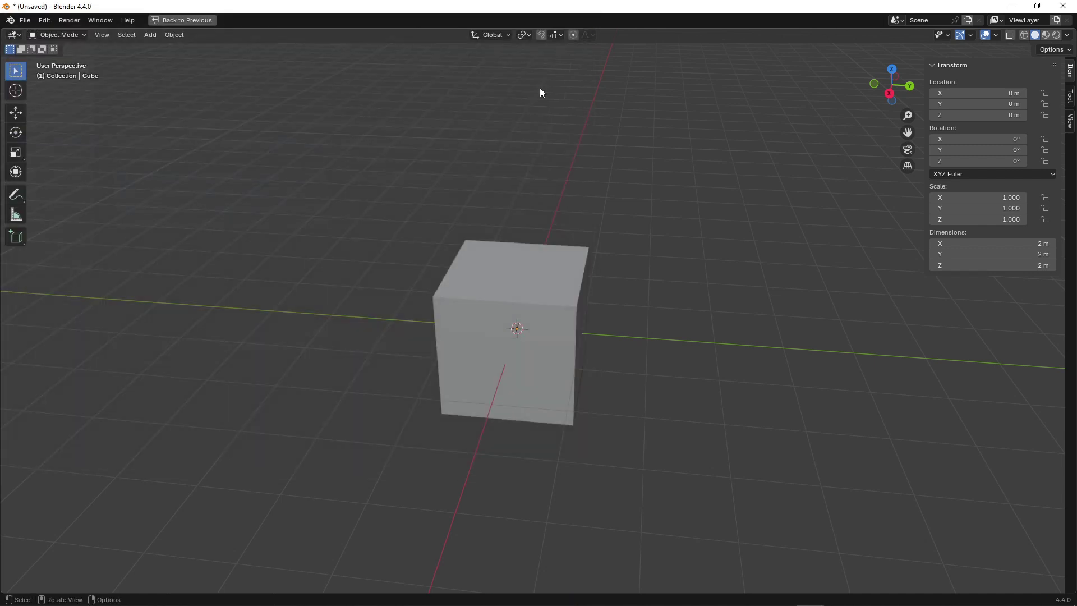
{"action": "key", "text": "alt+q"}
{"action": "left_click", "coordinate": [475, 266]}
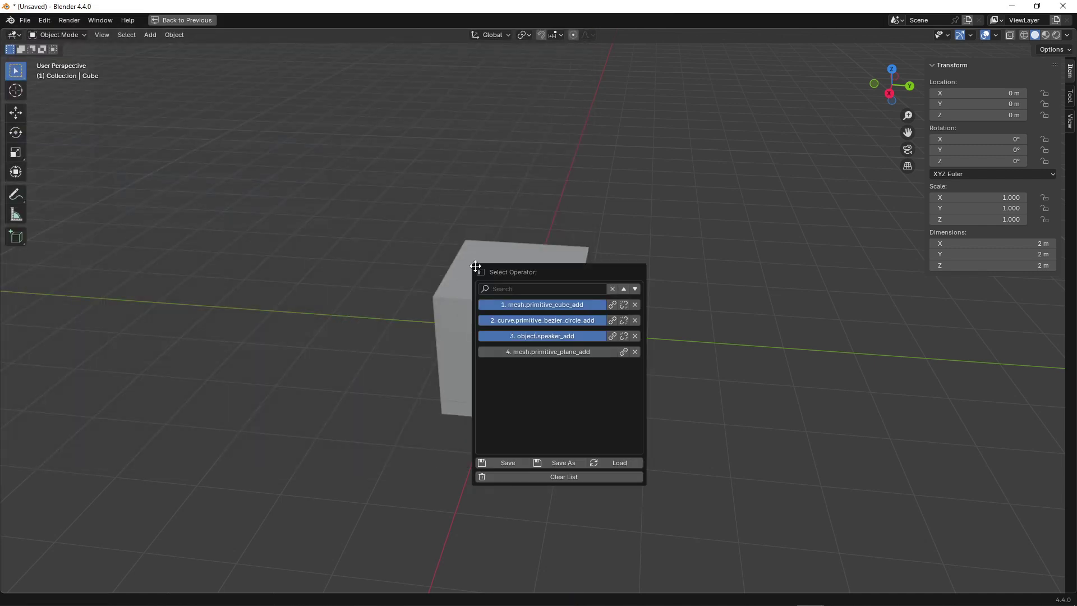
{"action": "left_click", "coordinate": [623, 352]}
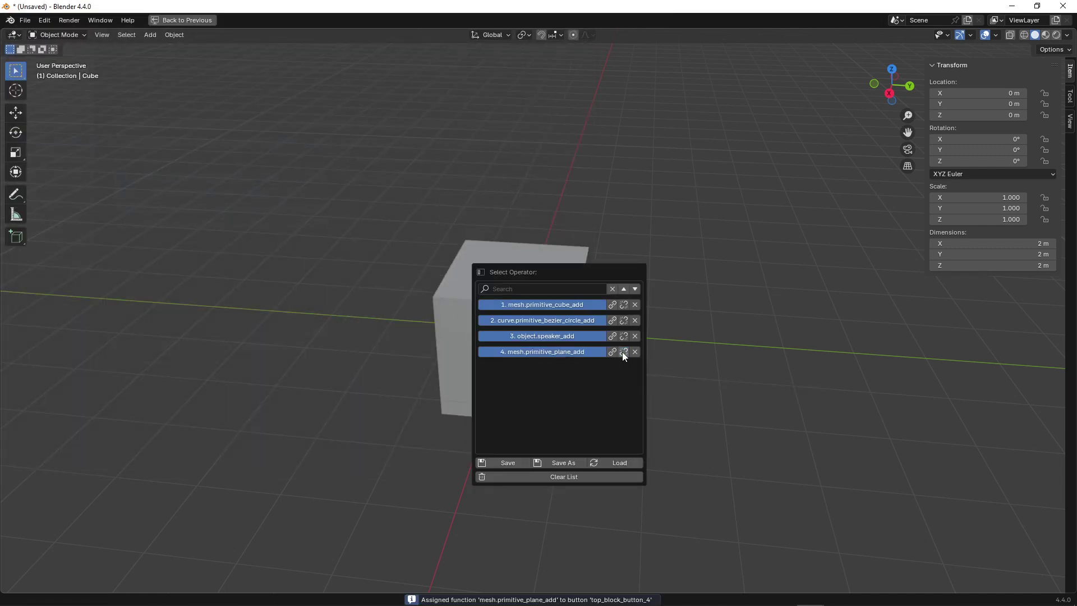
{"action": "key", "text": "alt+q"}
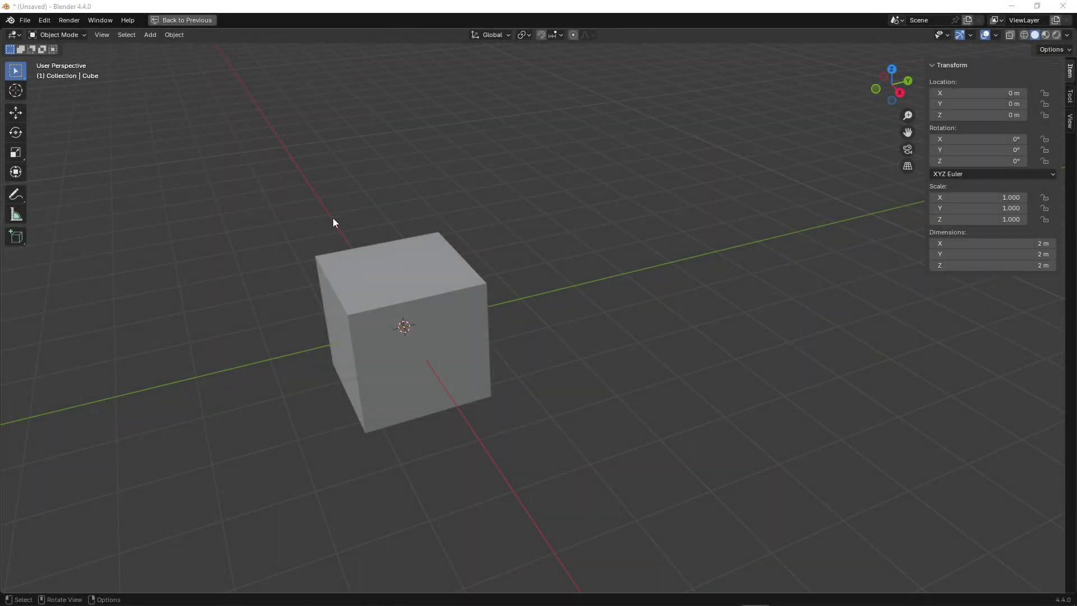
{"action": "middle_click_drag", "start_coordinate": [333, 222], "coordinate": [425, 250]}
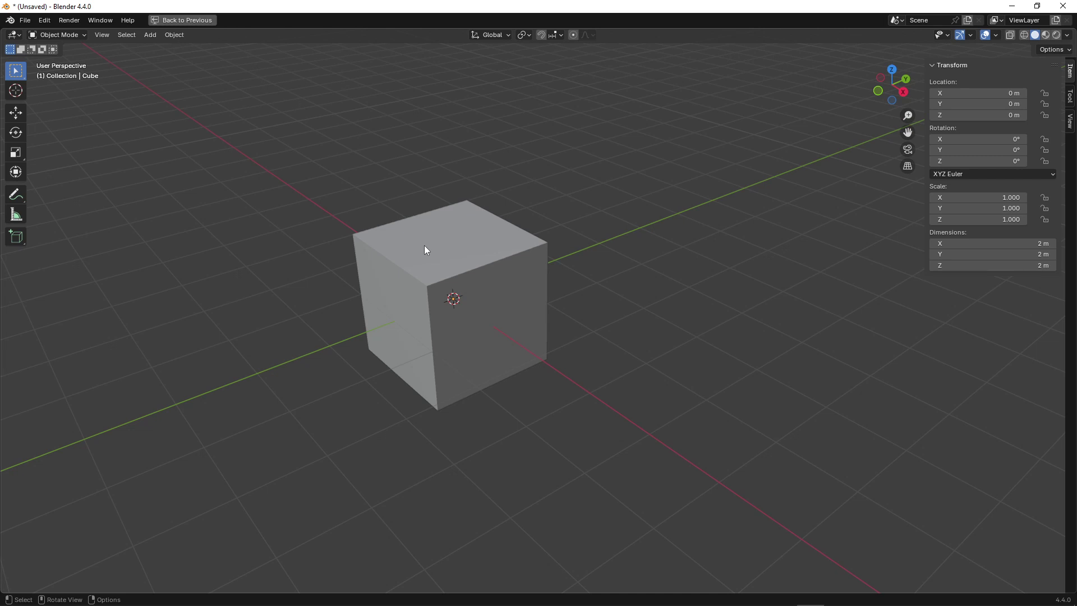
{"action": "left_click", "coordinate": [174, 35]}
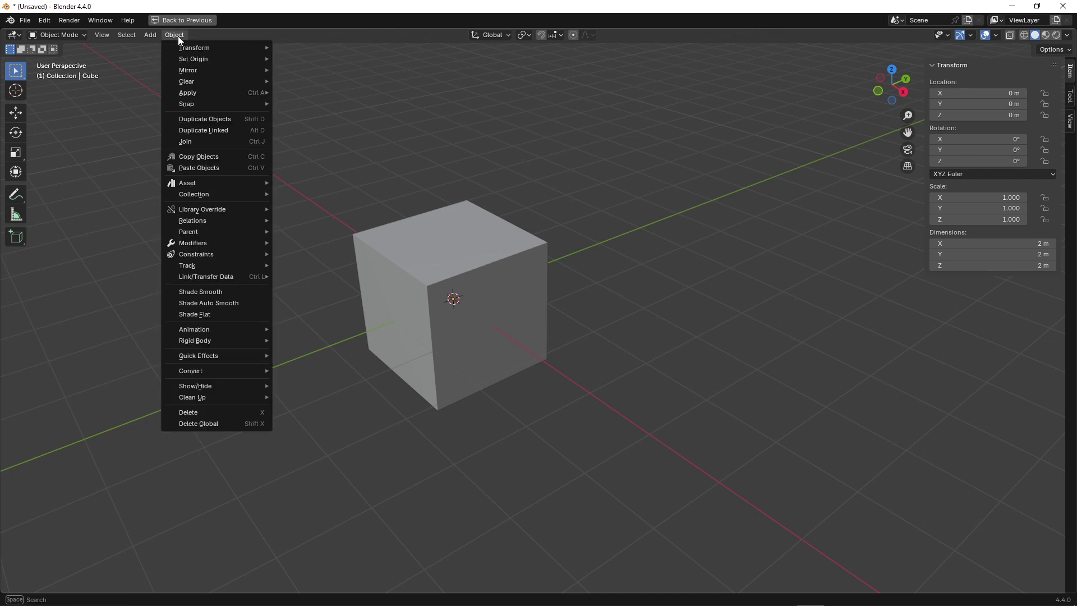
{"action": "mouse_move", "coordinate": [187, 61]}
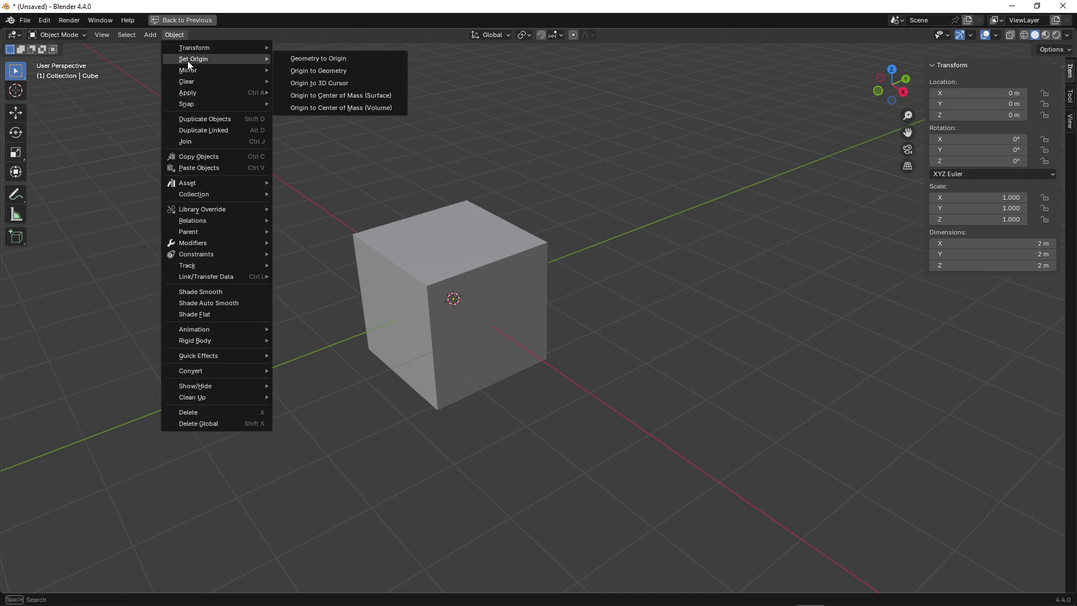
{"action": "right_click", "coordinate": [219, 59]}
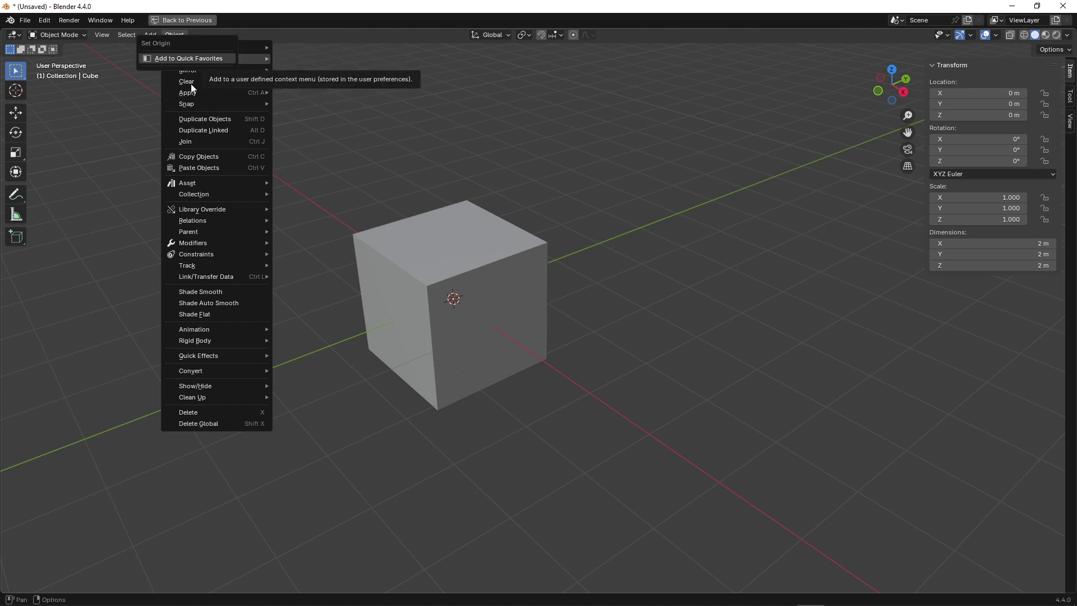
{"action": "mouse_move", "coordinate": [217, 62]}
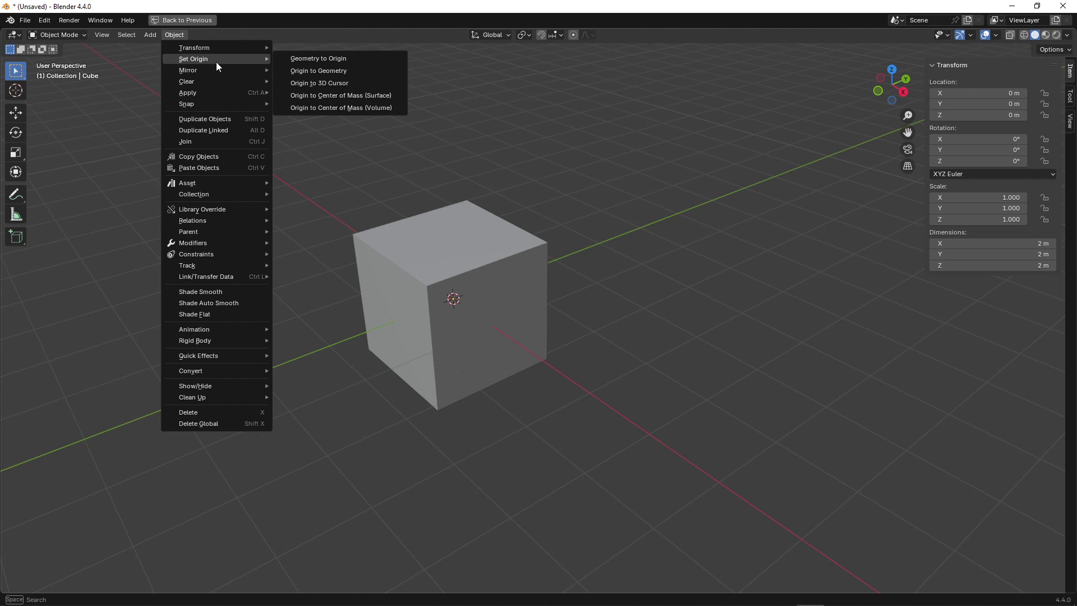
{"action": "key", "text": "Escape"}
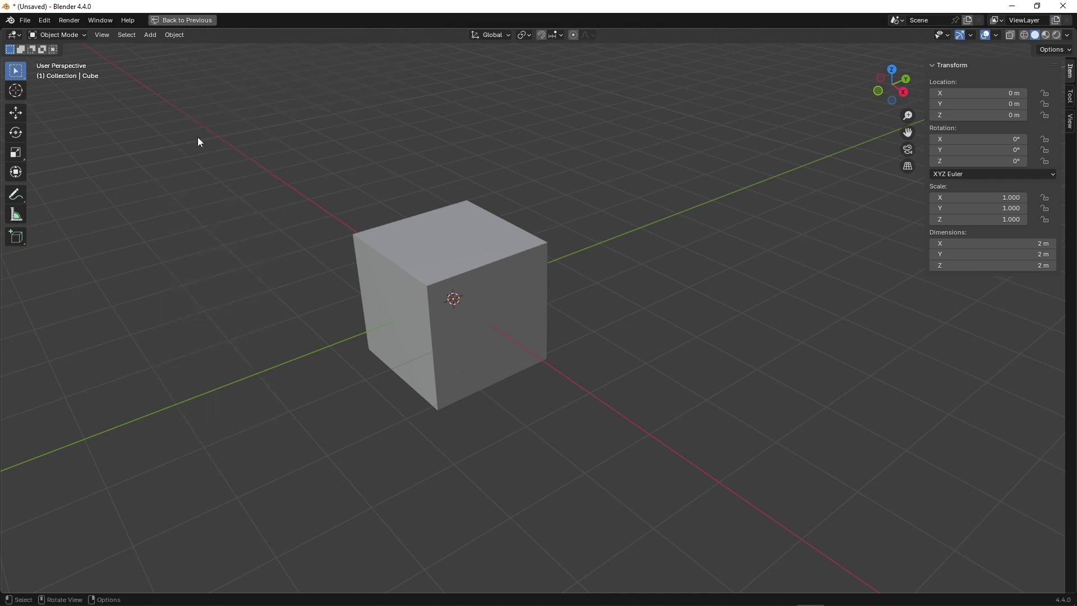
{"action": "left_click", "coordinate": [45, 20]}
Search 'set origin' in SwiftPie's full operator list and add Set Origin to the custom list.
{"action": "left_click", "coordinate": [79, 174]}
{"action": "left_click_drag", "start_coordinate": [369, 329], "coordinate": [648, 482]}
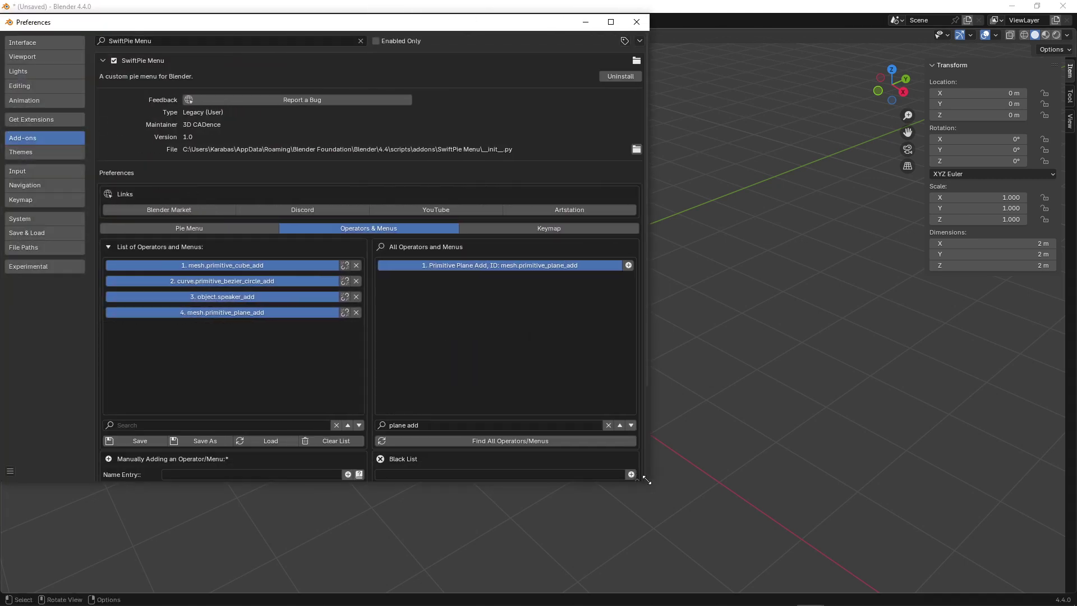
{"action": "left_click", "coordinate": [548, 425]}
{"action": "type", "text": "set origin"}
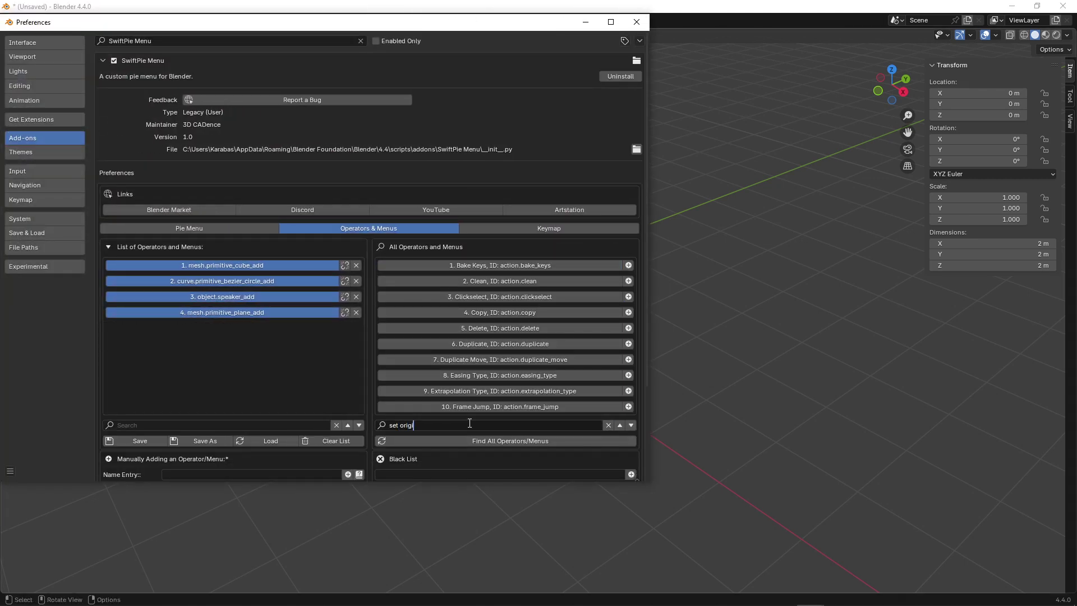
{"action": "key", "text": "Return"}
{"action": "left_click", "coordinate": [627, 265]}
{"action": "left_click", "coordinate": [636, 22]}
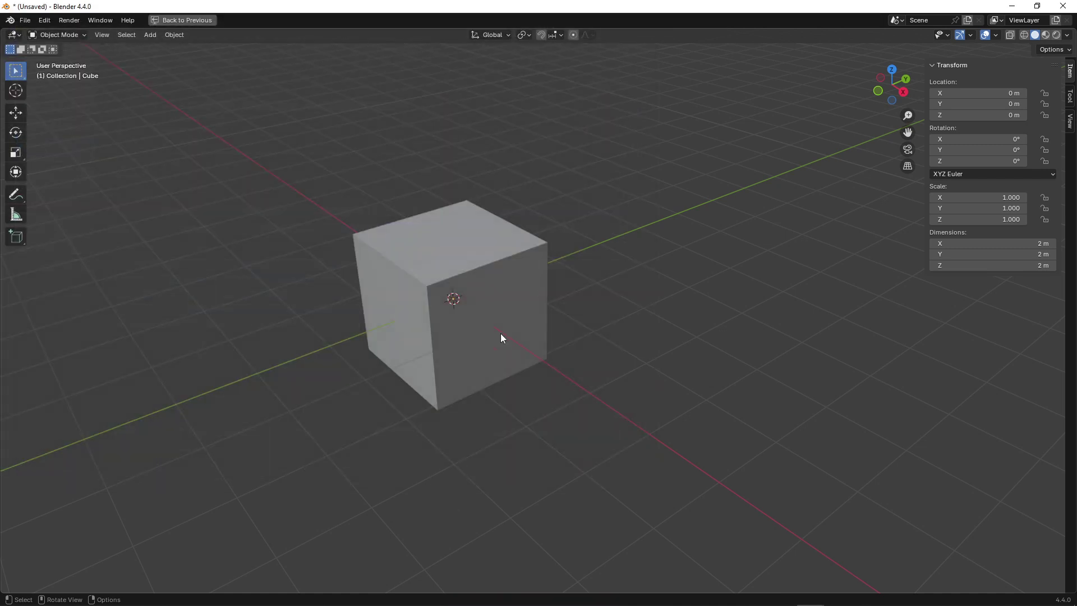
Assign Set Origin to Right Block 1's first button and run it from the pie.
{"action": "key", "text": "alt+q"}
{"action": "left_click", "coordinate": [581, 326]}
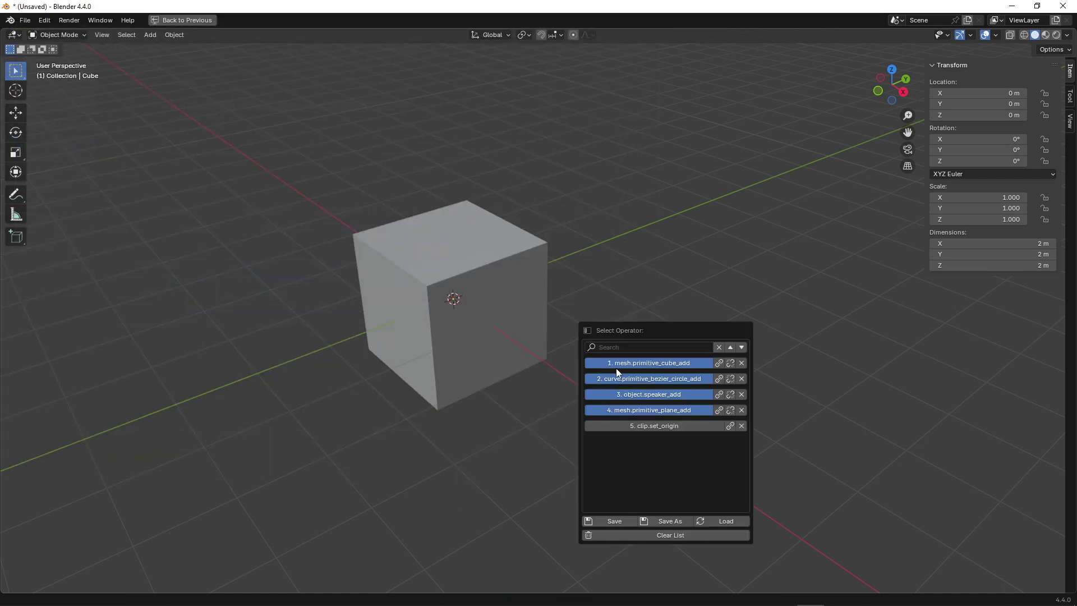
{"action": "left_click", "coordinate": [730, 426]}
{"action": "middle_click_drag", "start_coordinate": [438, 279], "coordinate": [480, 292]}
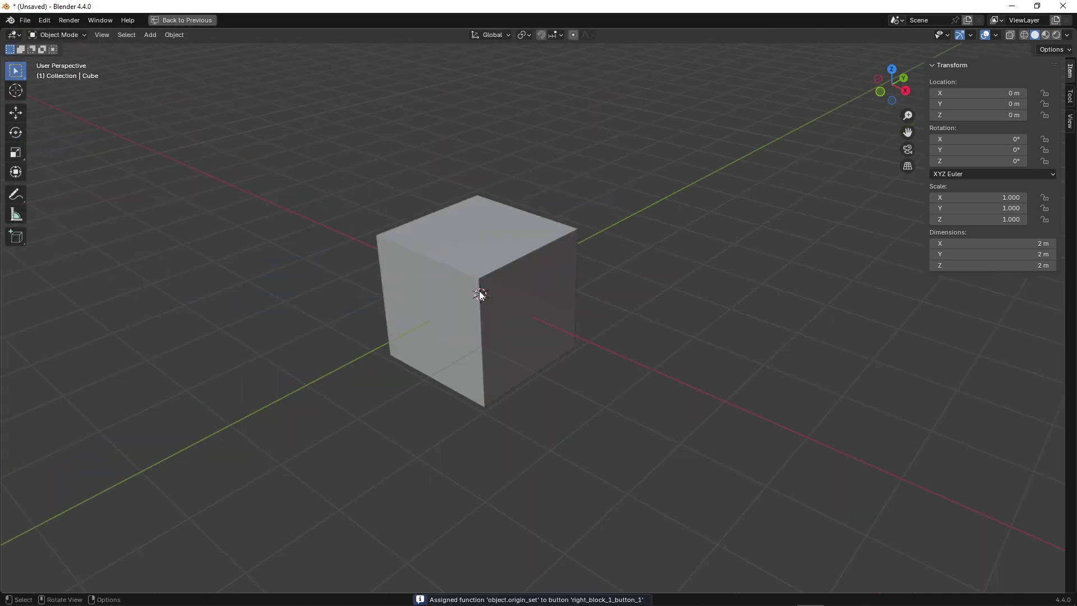
{"action": "key", "text": "alt+q"}
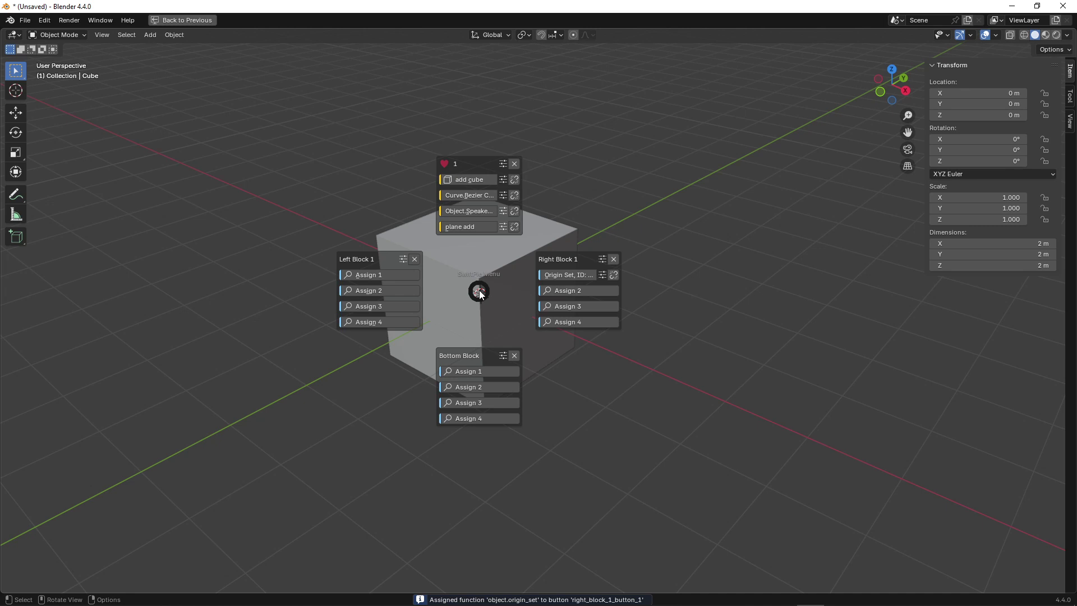
{"action": "left_click", "coordinate": [563, 276]}
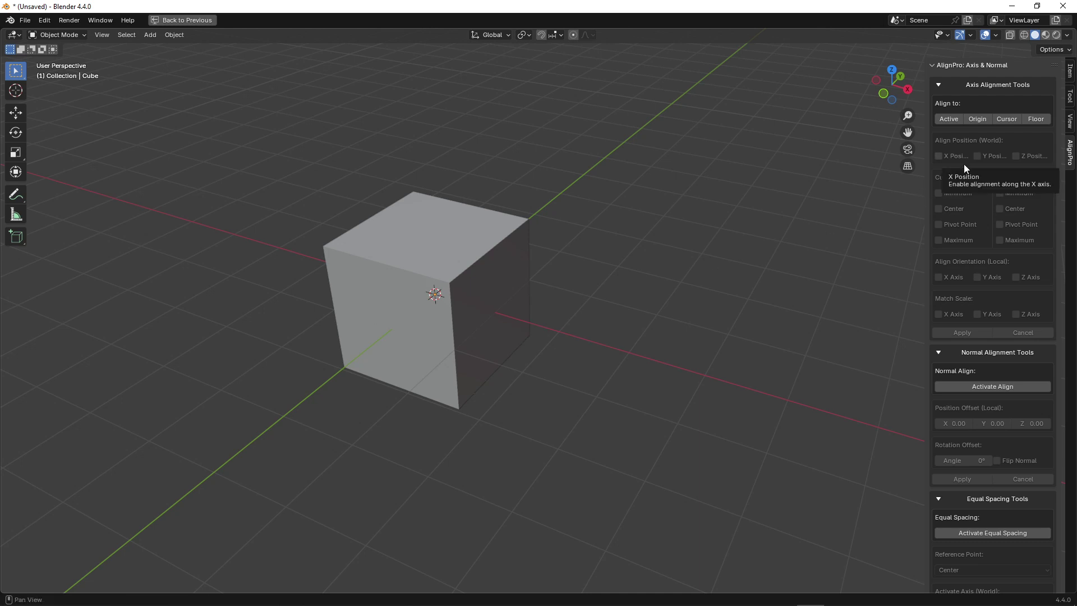
Duplicate the cube with Shift+D and place the copy up and to the left.
{"action": "scroll", "coordinate": [487, 278], "scroll_direction": "down", "scroll_amount": 3}
{"action": "left_click", "coordinate": [486, 280]}
{"action": "key", "text": "shift+d"}
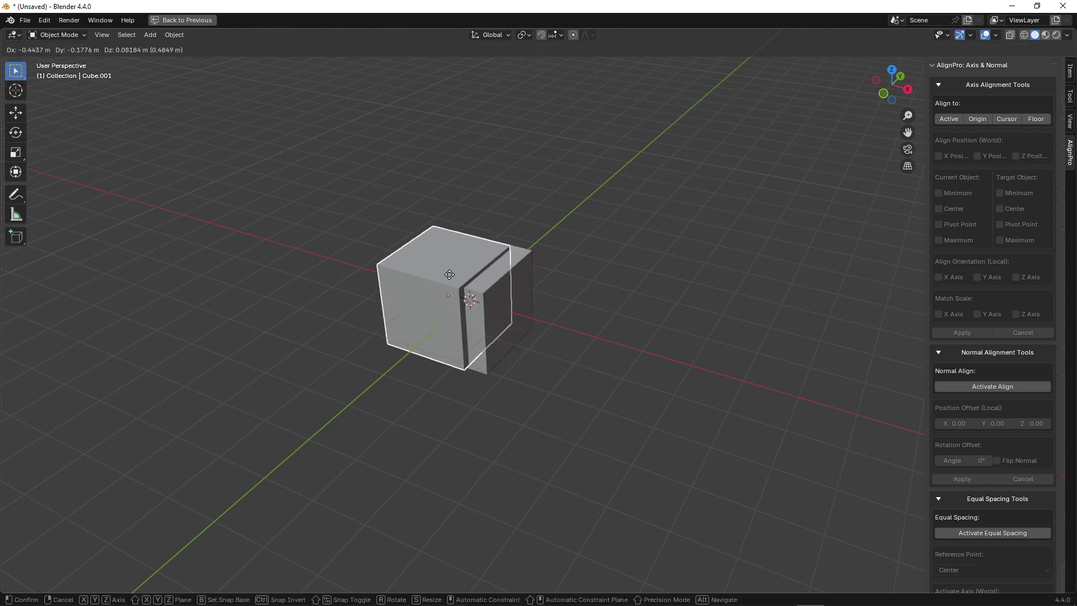
{"action": "left_click", "coordinate": [298, 196]}
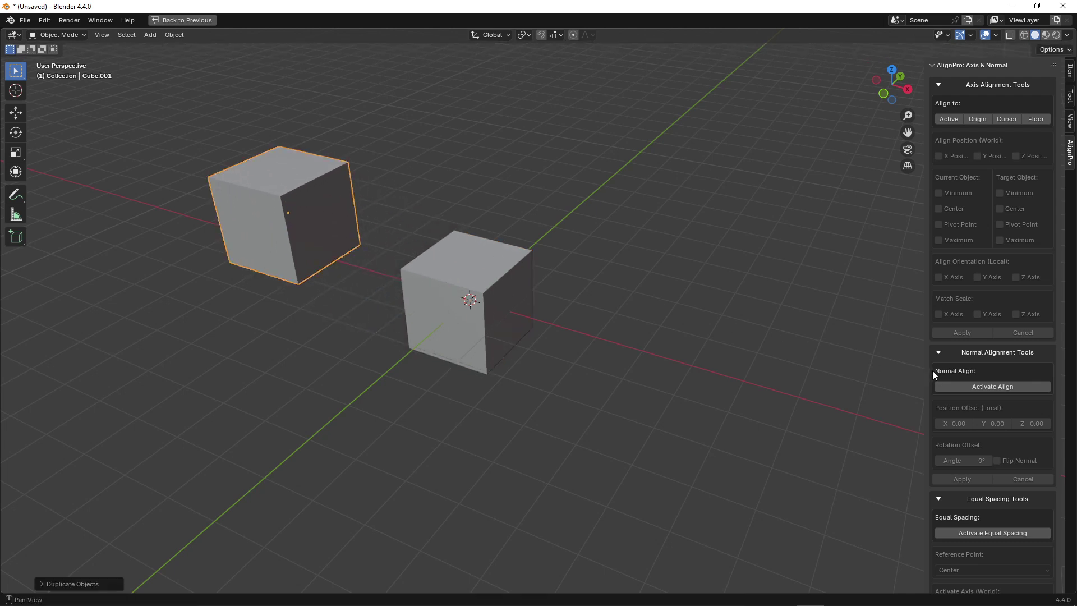
Add the normal-align Activate command to the custom list and assign it to Right Block 1's second button.
{"action": "right_click", "coordinate": [960, 386]}
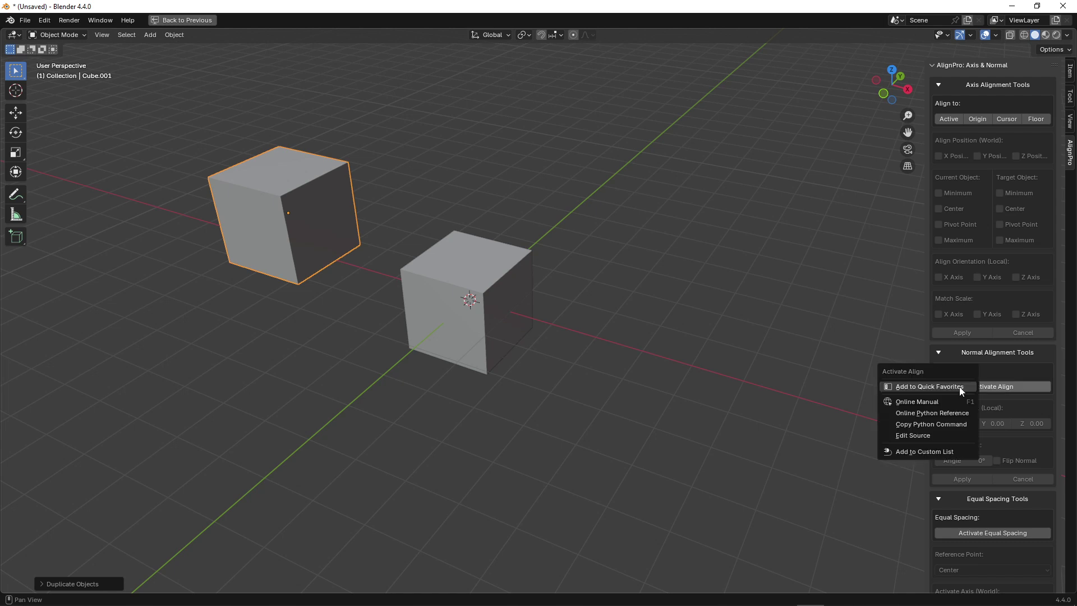
{"action": "left_click", "coordinate": [935, 452]}
{"action": "key", "text": "w"}
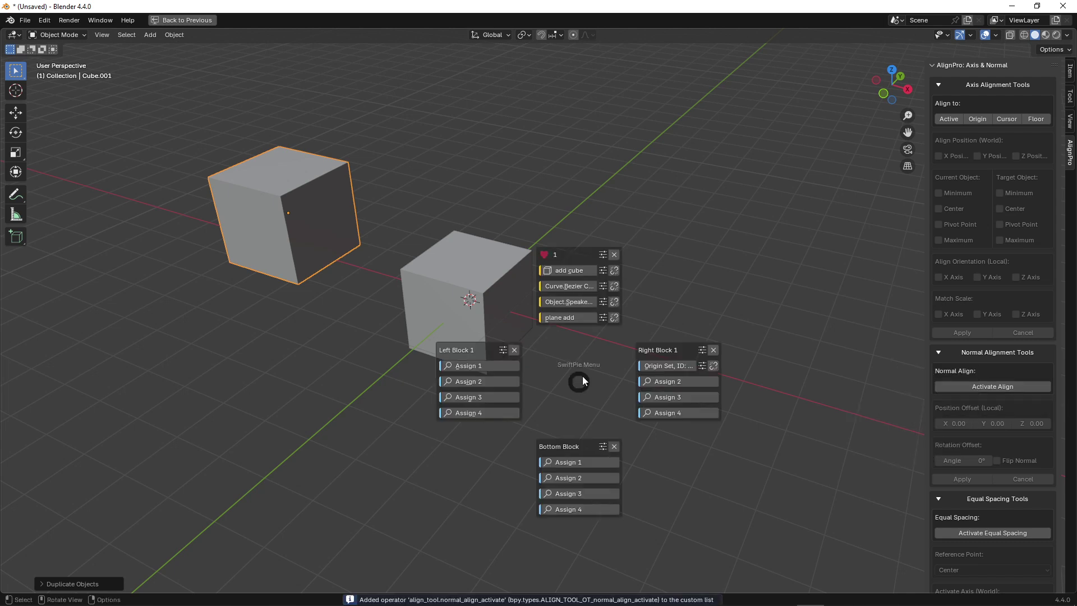
{"action": "left_click", "coordinate": [678, 381]}
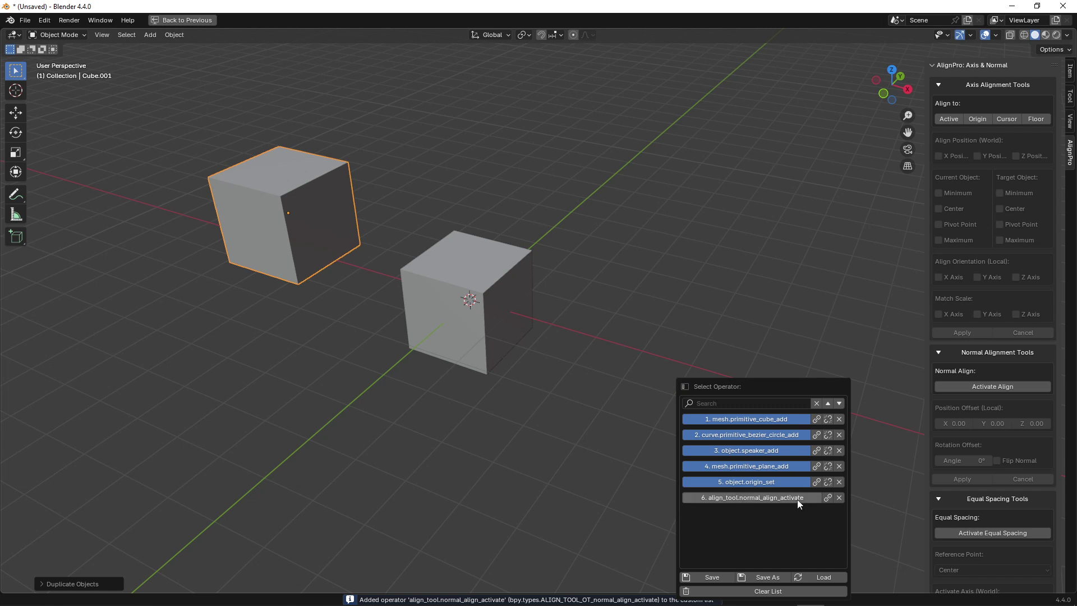
{"action": "left_click", "coordinate": [819, 497]}
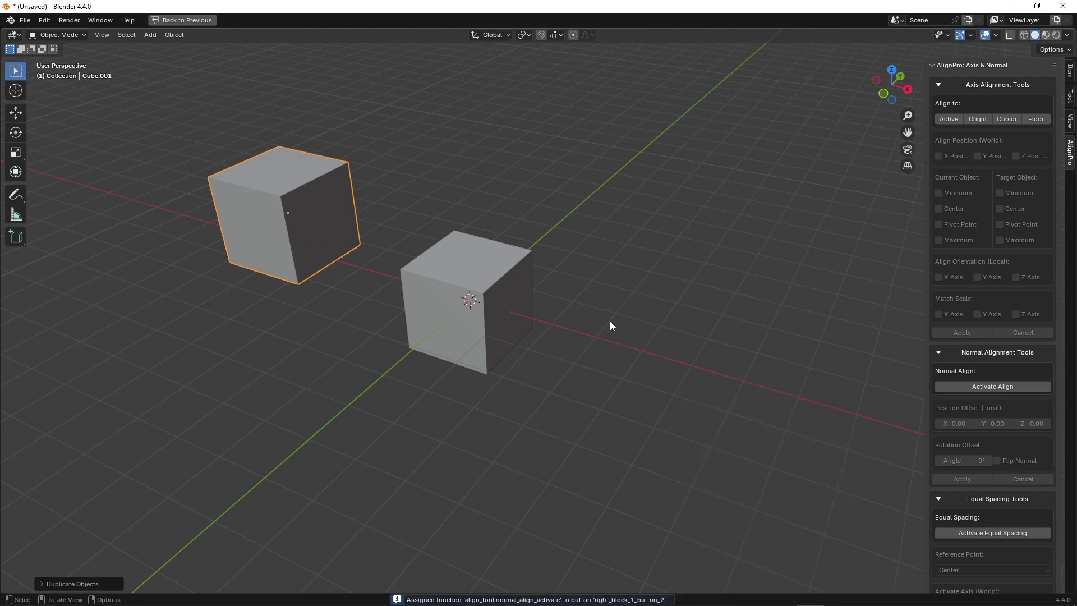
Run normal-align from the pie and snap the front cube onto the other cube's faces, ending on the right face.
{"action": "left_click", "coordinate": [569, 283]}
{"action": "key", "text": "w"}
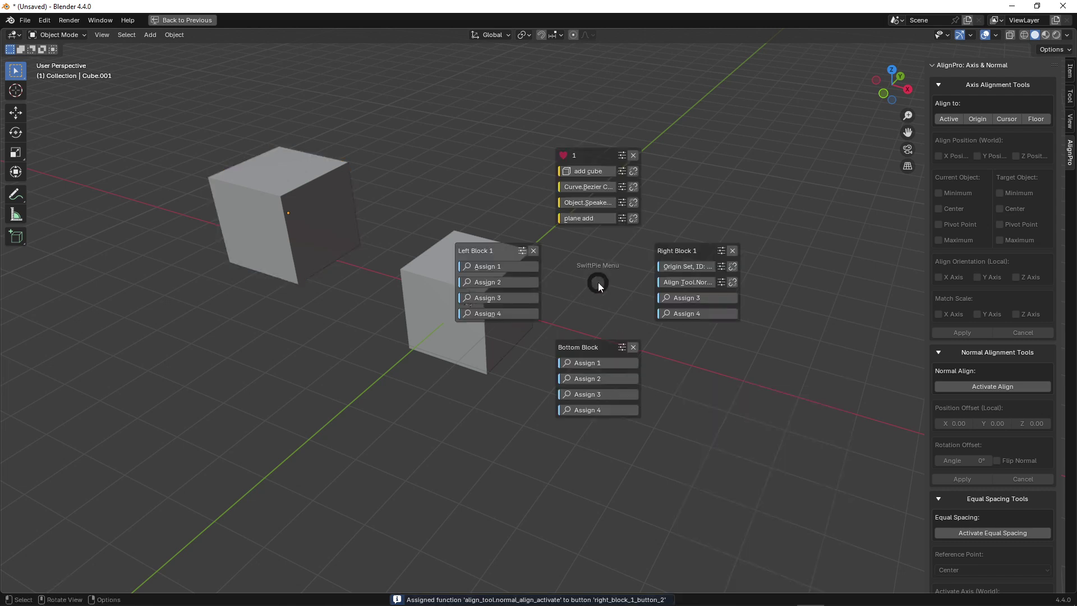
{"action": "left_click", "coordinate": [679, 284]}
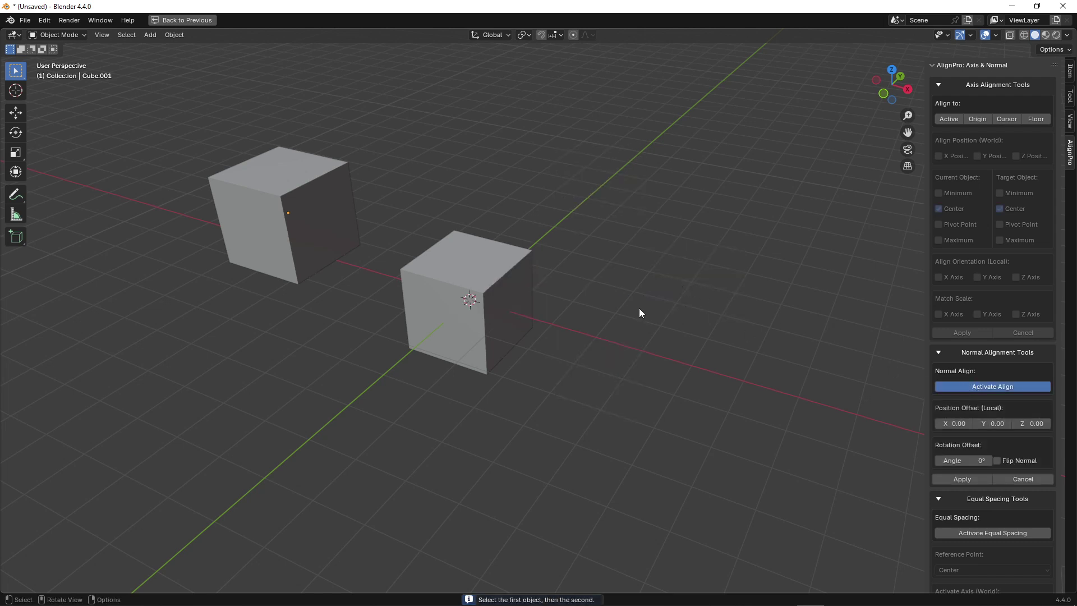
{"action": "left_click", "coordinate": [469, 268]}
{"action": "left_click", "coordinate": [283, 170]}
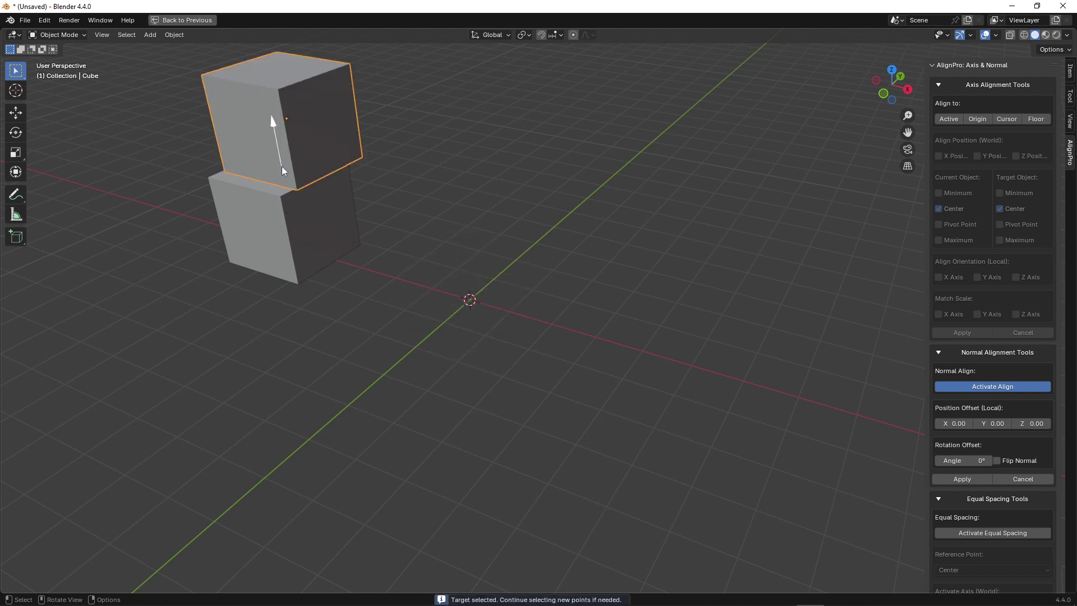
{"action": "left_click", "coordinate": [359, 241]}
{"action": "left_click", "coordinate": [264, 227]}
{"action": "left_click", "coordinate": [341, 219]}
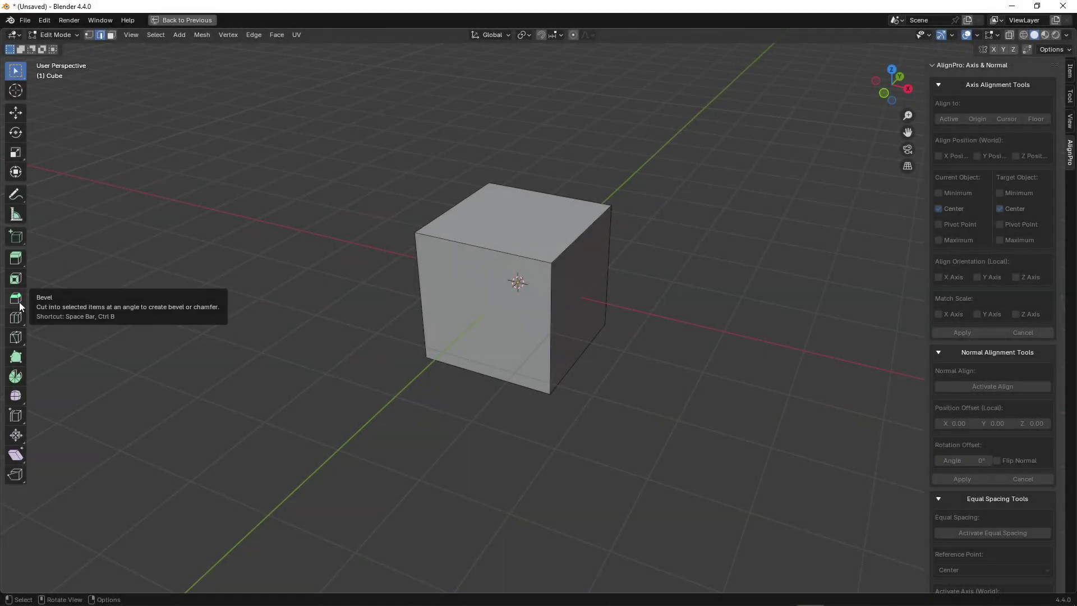
Add the Bevel tool's wm.tool_set_by_id operator to the SwiftPie custom list and check the Info Log.
{"action": "right_click", "coordinate": [21, 305]}
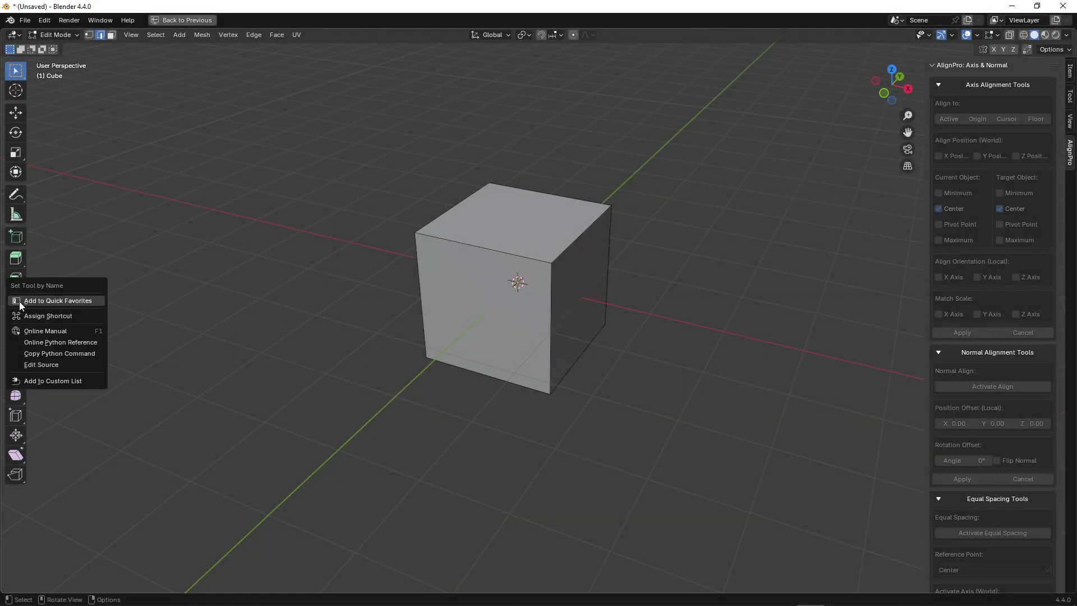
{"action": "left_click", "coordinate": [46, 382]}
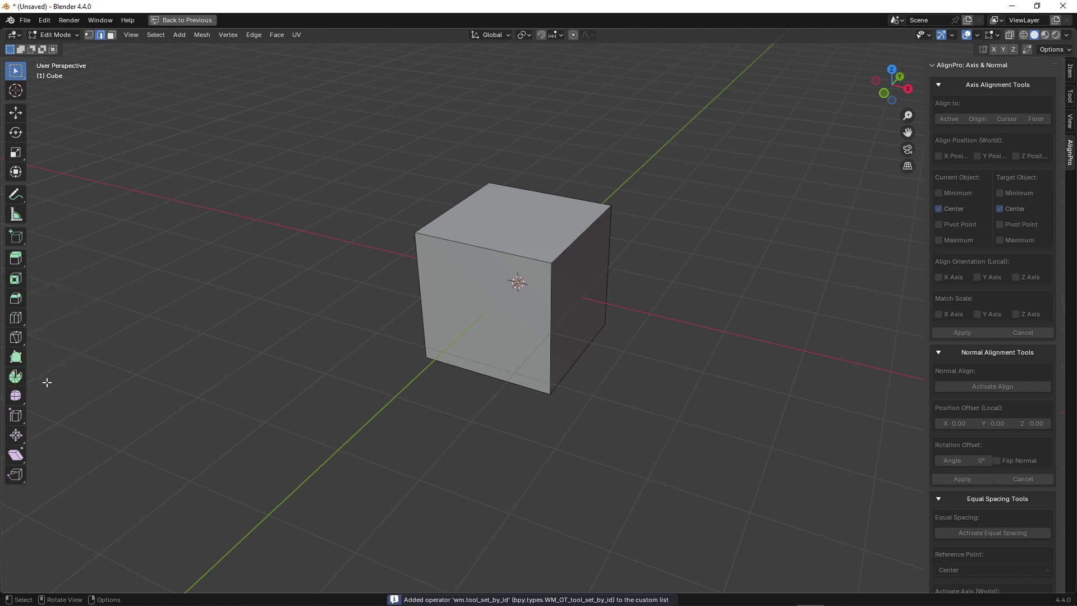
{"action": "left_click", "coordinate": [449, 599]}
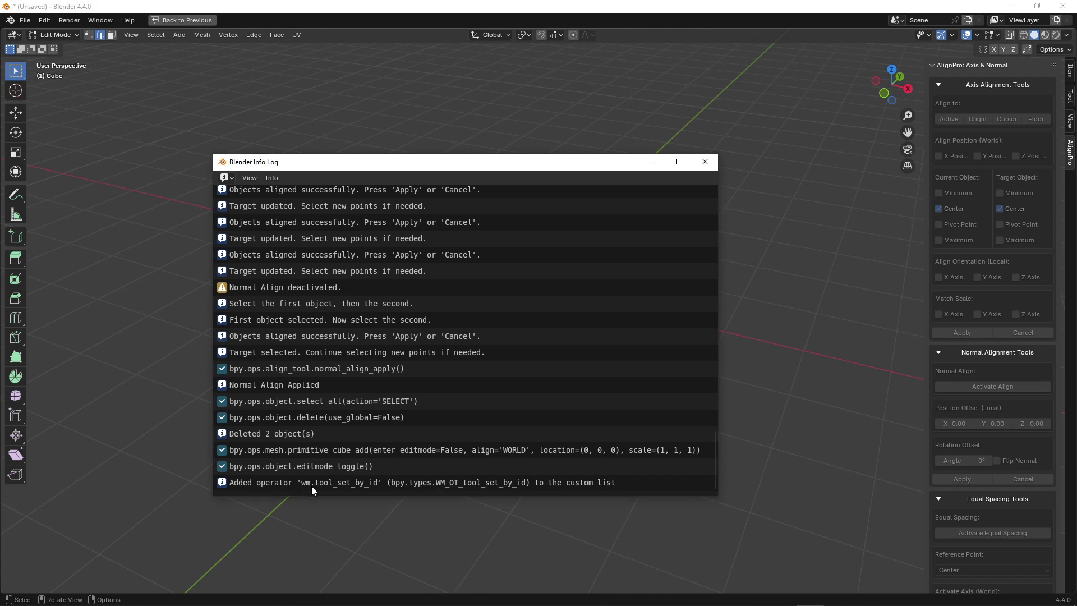
{"action": "left_click", "coordinate": [653, 161]}
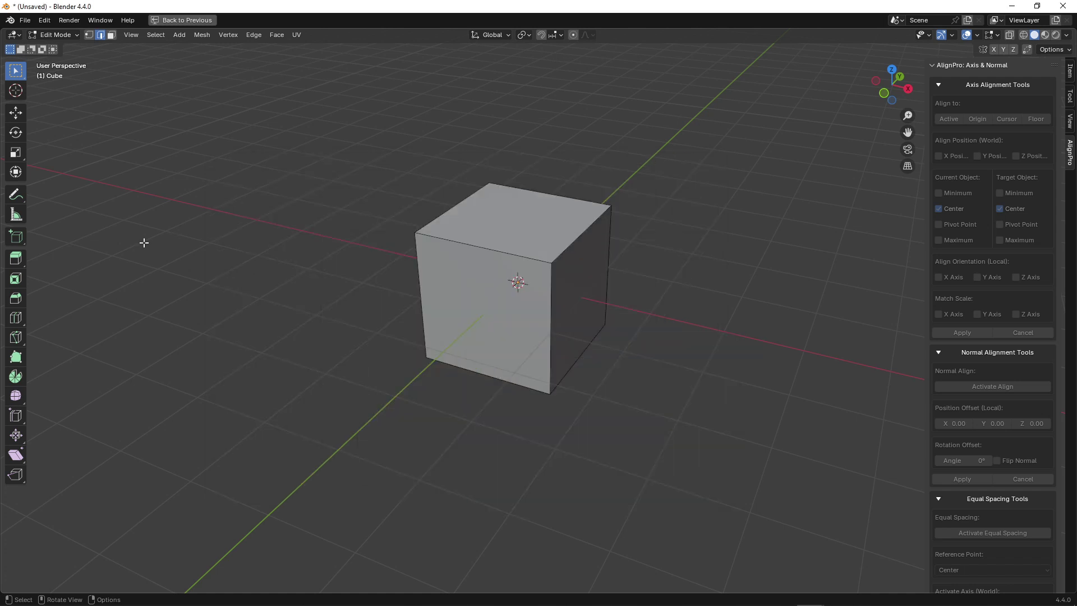
Repeat the add and confirm the Info Log reports wm.tool_set_by_id is already in the list.
{"action": "right_click", "coordinate": [17, 255]}
{"action": "left_click", "coordinate": [45, 253]}
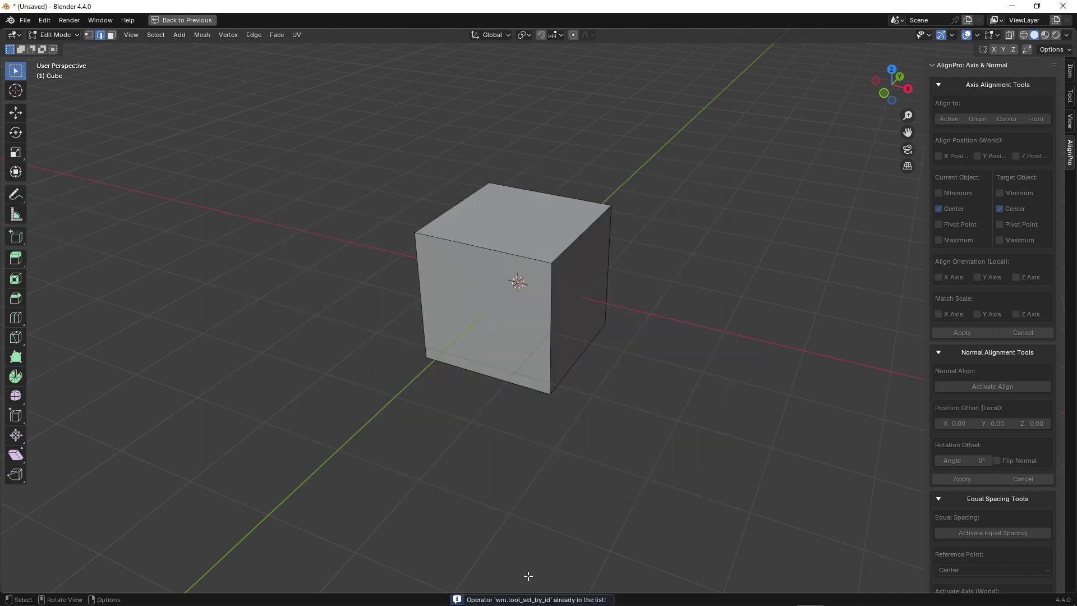
{"action": "left_click", "coordinate": [533, 599]}
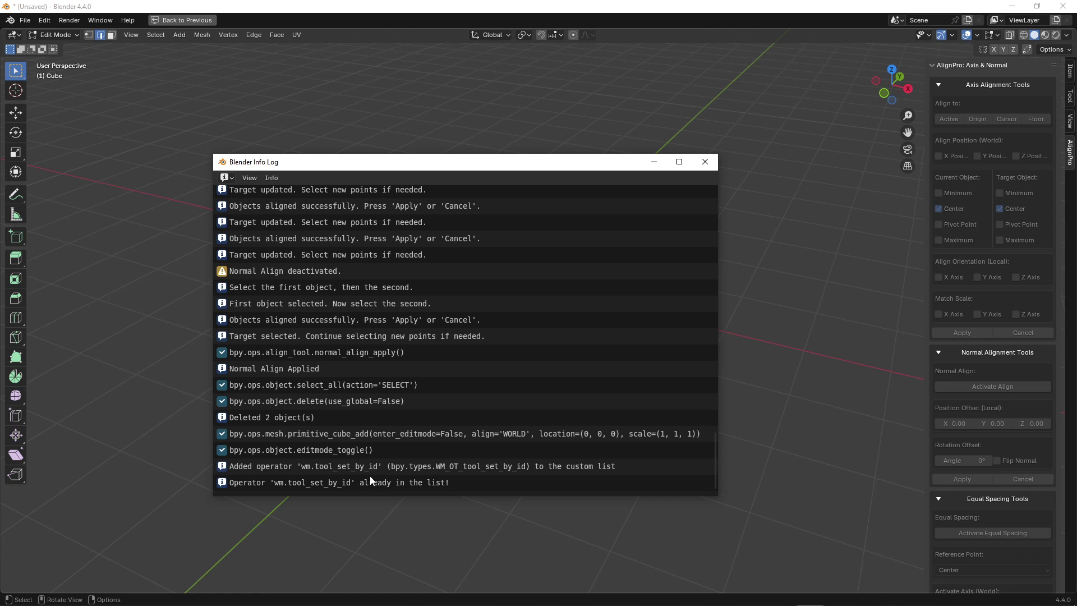
{"action": "left_click", "coordinate": [654, 162]}
{"action": "left_click", "coordinate": [44, 20]}
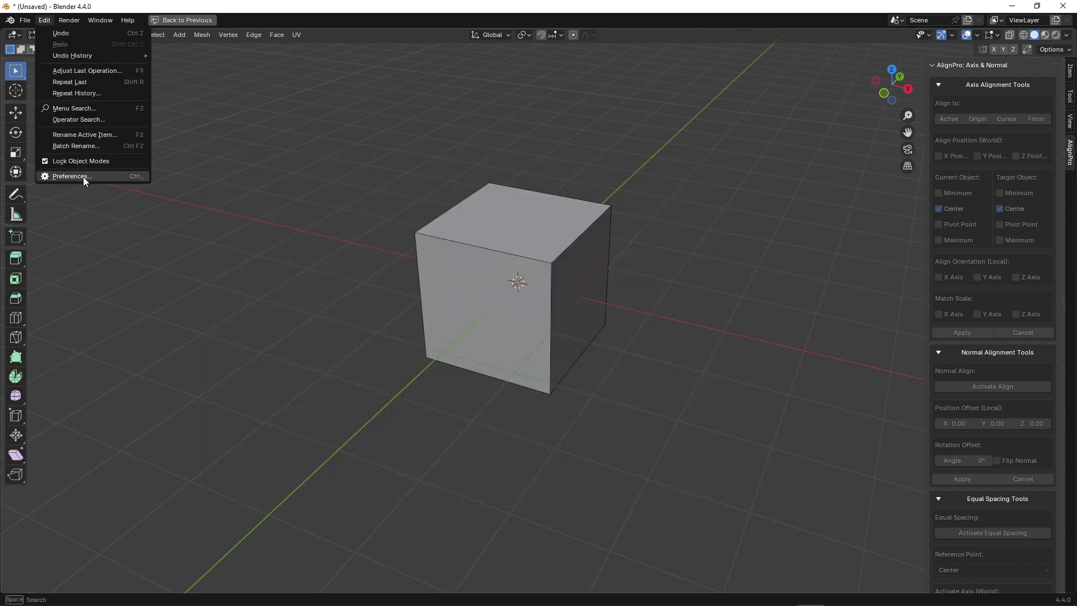
Search SwiftPie operators for 'bevel' and add mesh.bevel and transform.edge_bevelweight to the custom list.
{"action": "left_click", "coordinate": [83, 175]}
{"action": "left_click", "coordinate": [102, 61]}
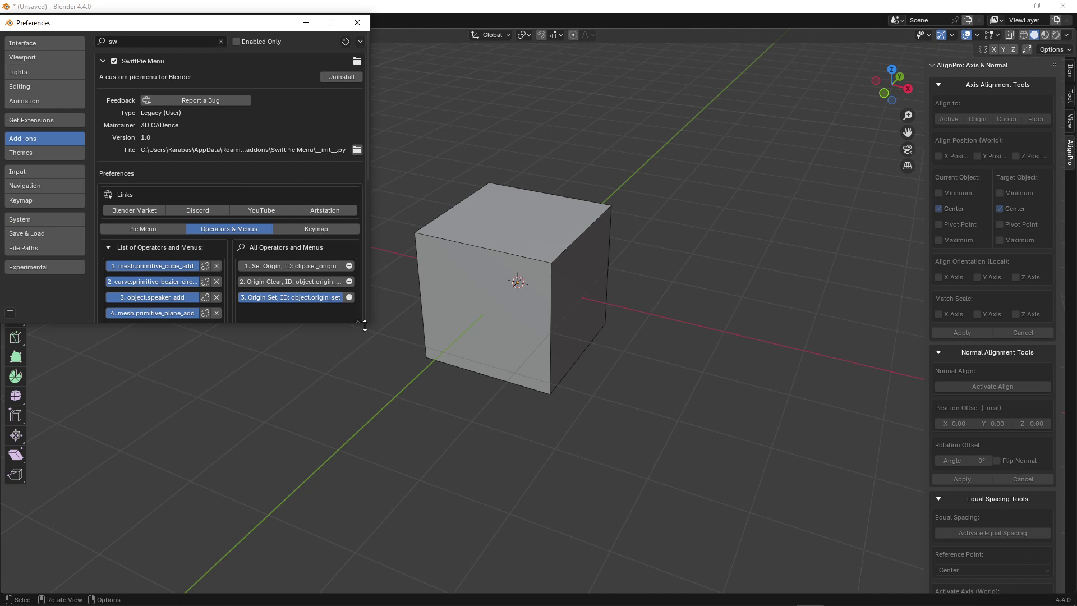
{"action": "left_click_drag", "start_coordinate": [370, 324], "coordinate": [596, 515]}
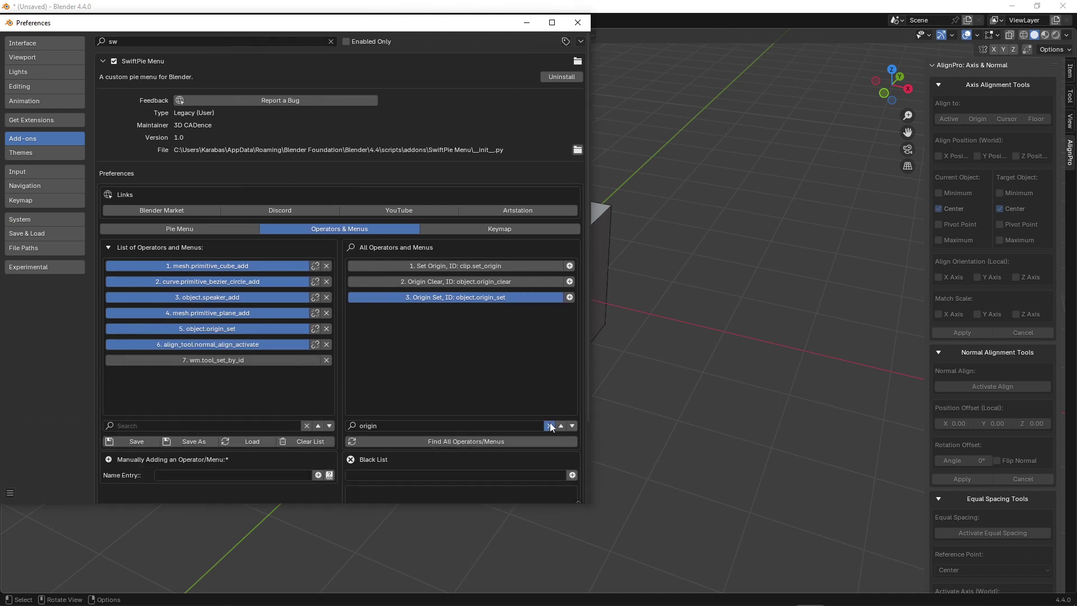
{"action": "left_click", "coordinate": [550, 426]}
{"action": "left_click", "coordinate": [441, 425]}
{"action": "type", "text": "bevel"}
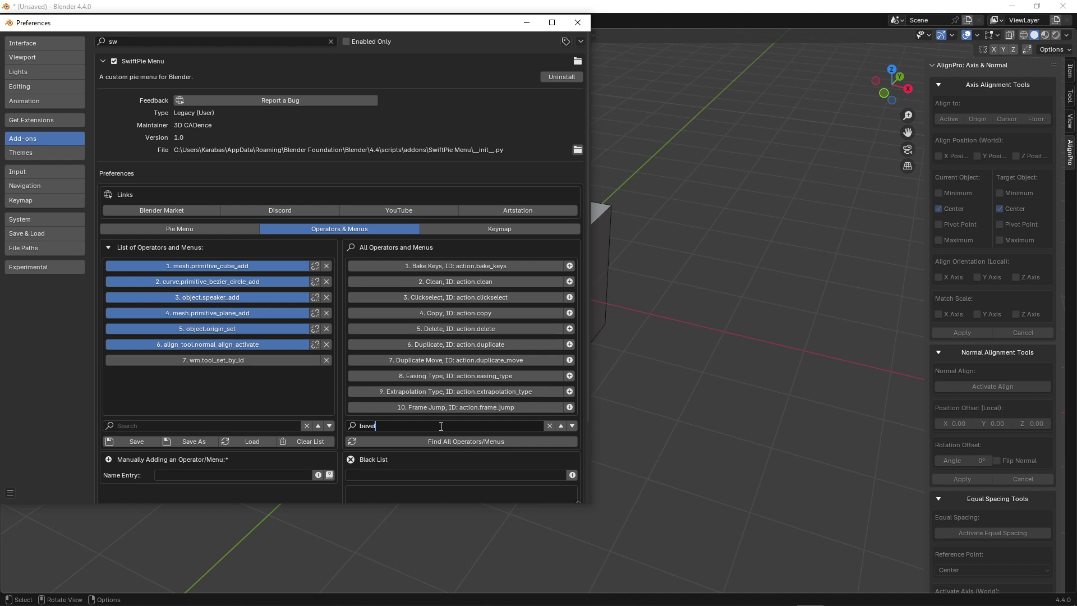
{"action": "key", "text": "Return"}
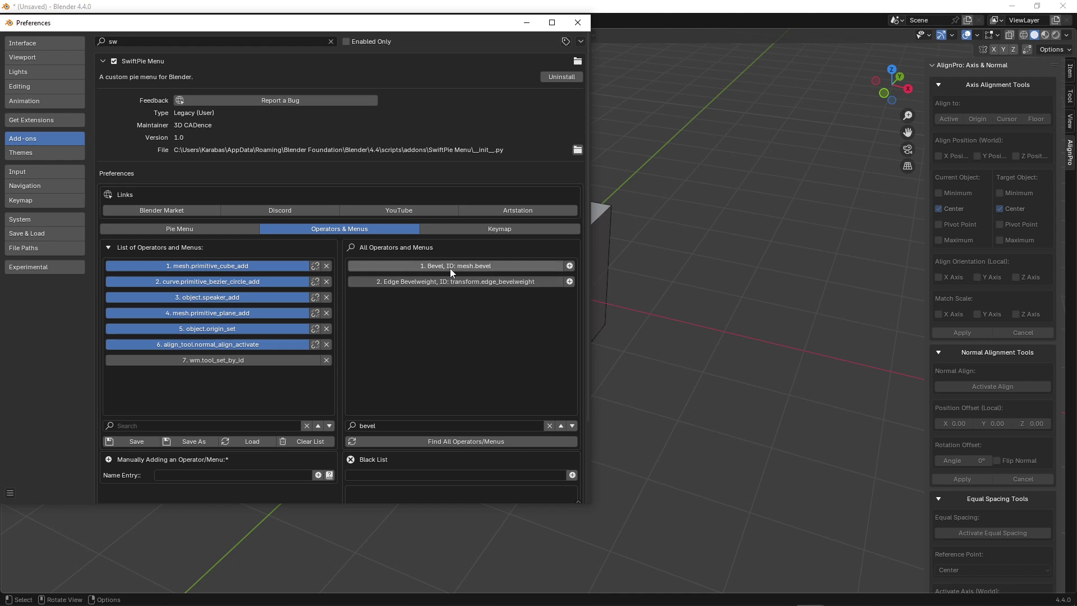
{"action": "left_click", "coordinate": [570, 266]}
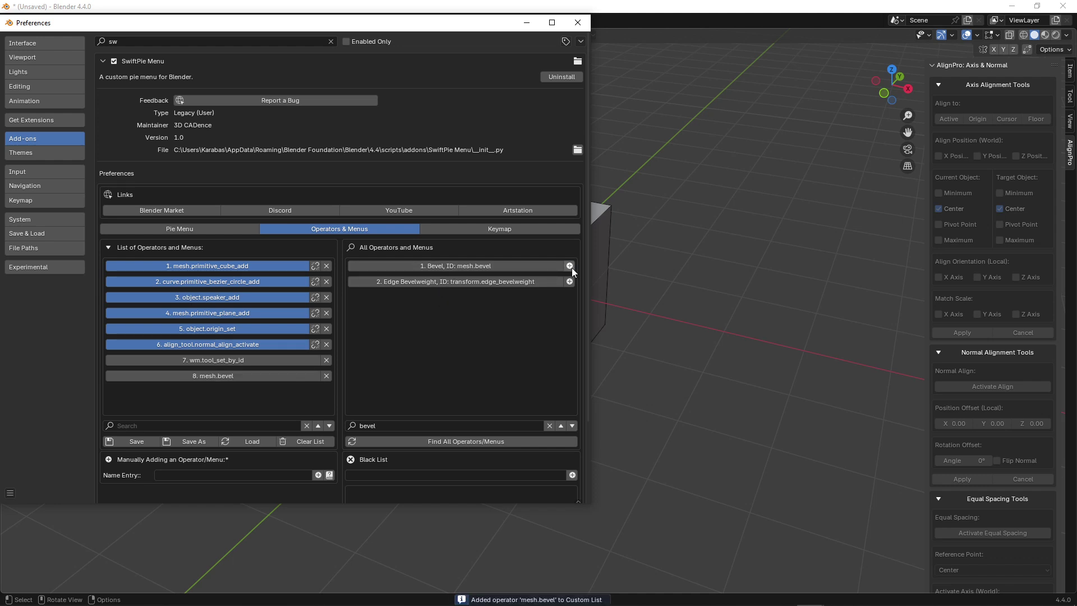
{"action": "left_click", "coordinate": [523, 283]}
{"action": "left_click", "coordinate": [578, 22]}
Assign mesh.bevel and transform.edge_bevelweight to the Right Block's third and fourth pie slots.
{"action": "key", "text": "alt+q"}
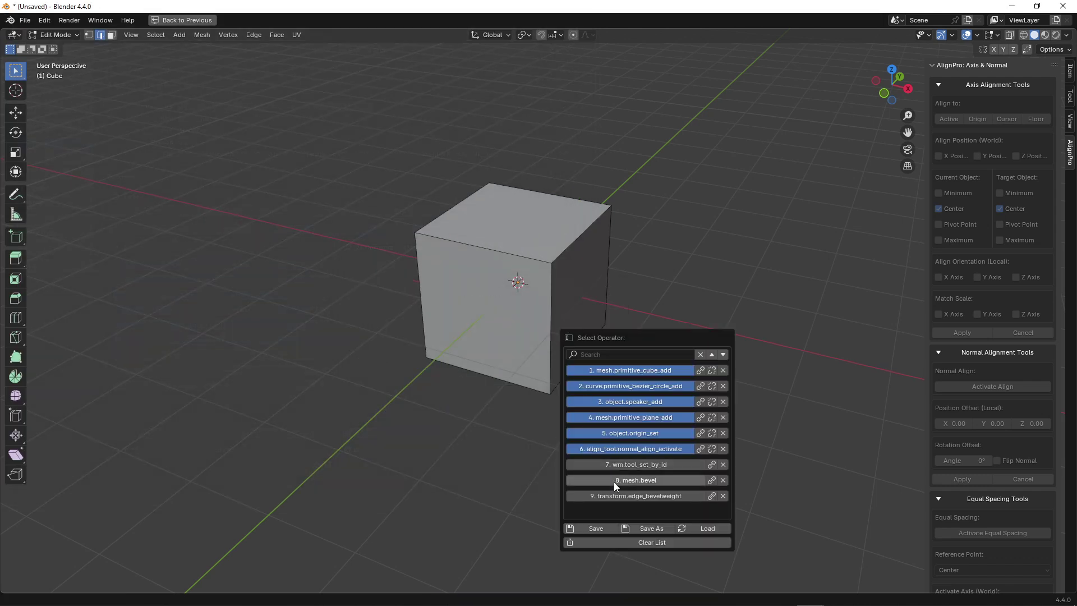
{"action": "left_click", "coordinate": [712, 480]}
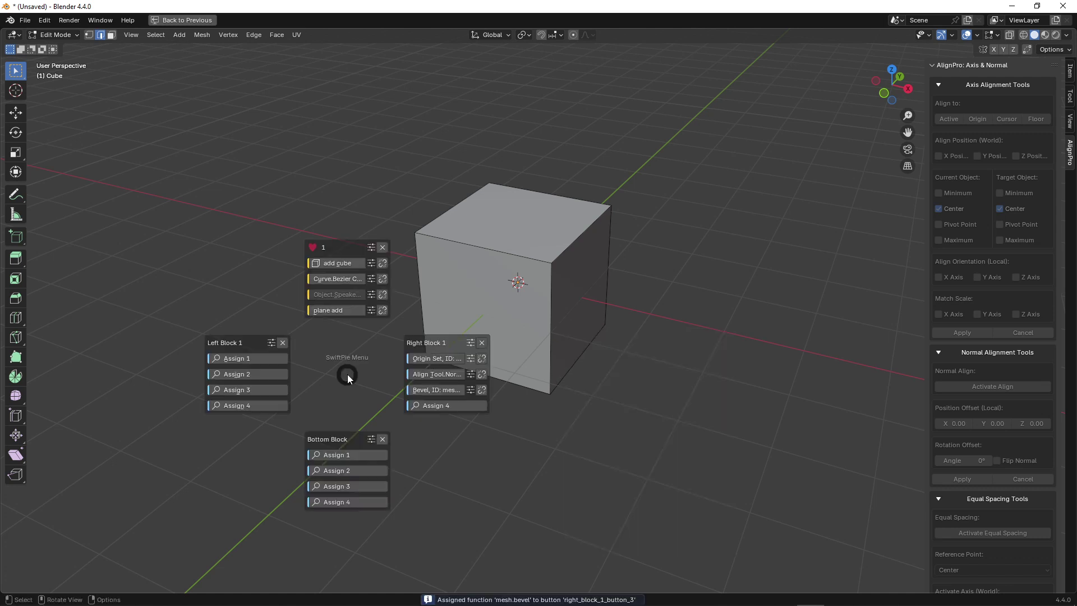
{"action": "left_click", "coordinate": [474, 405]}
{"action": "left_click", "coordinate": [588, 545]}
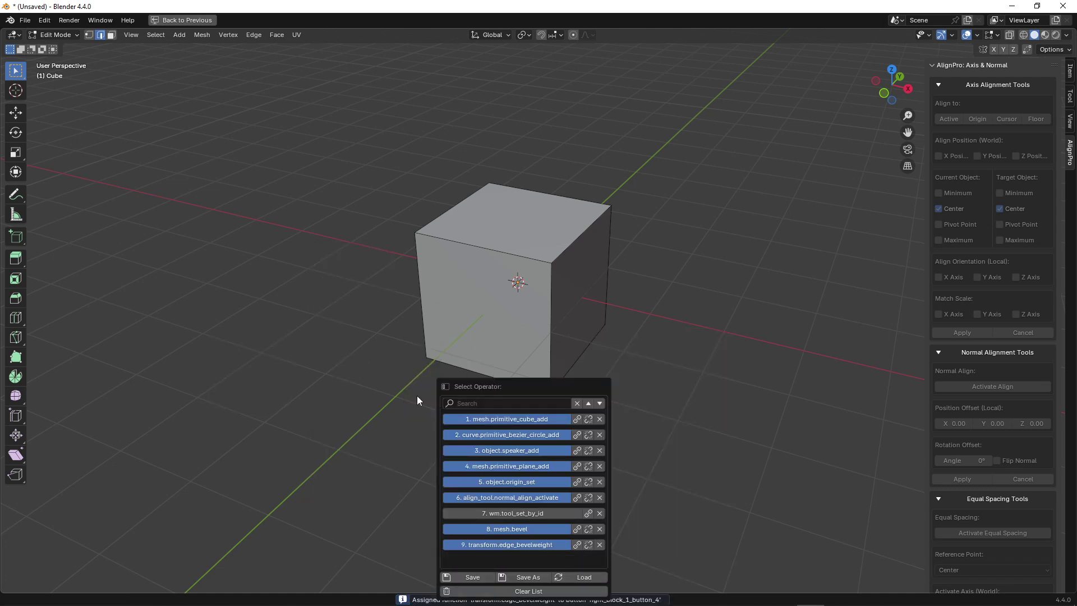
Bevel a cube edge from the pie, rounding it to five segments.
{"action": "middle_click_drag", "start_coordinate": [416, 395], "coordinate": [425, 335]}
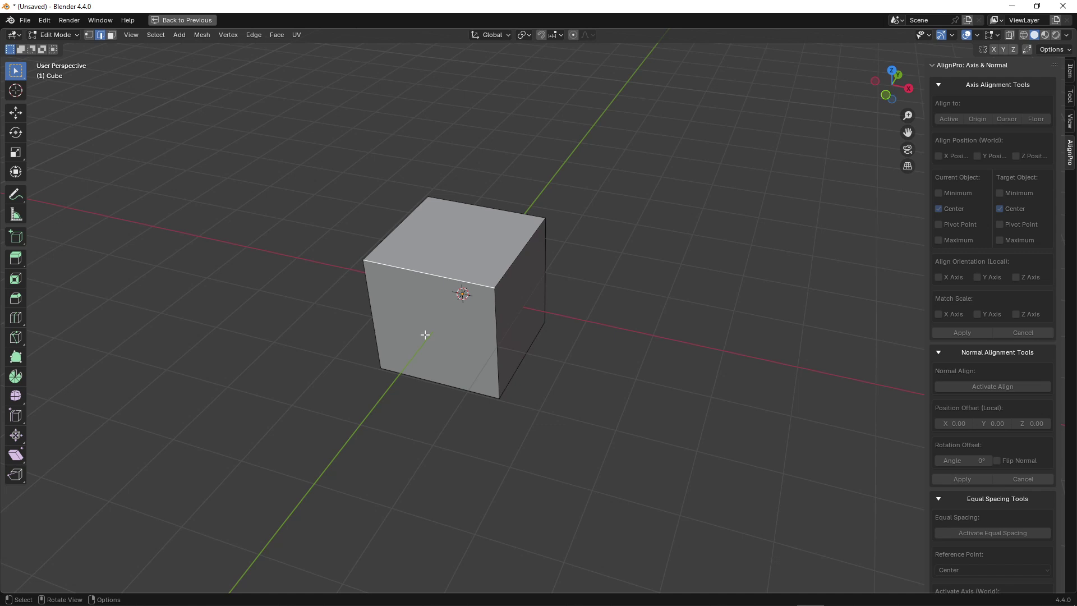
{"action": "key", "text": "alt+q"}
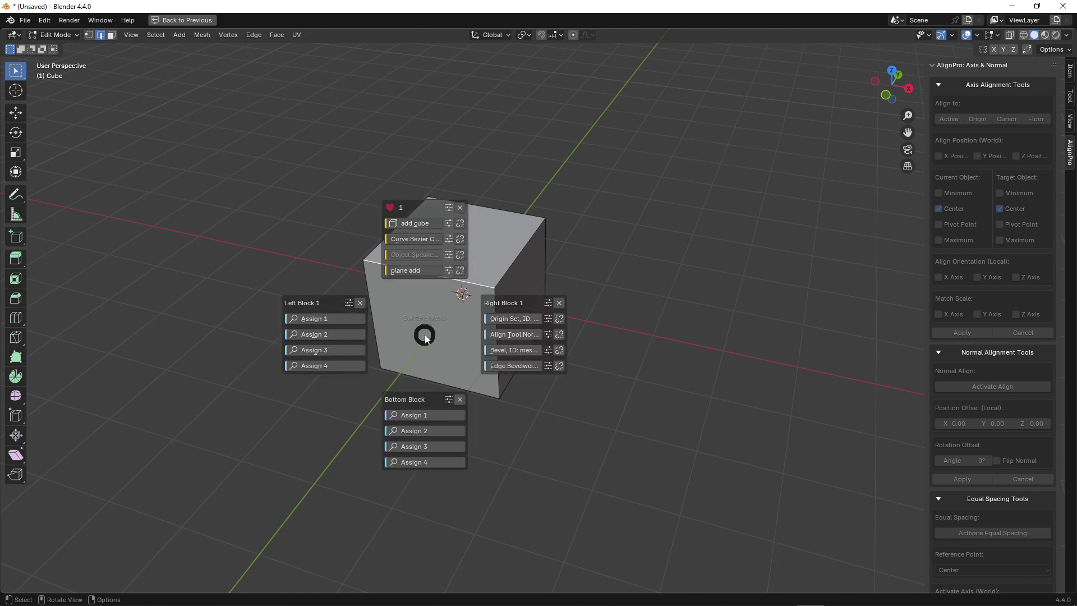
{"action": "left_click", "coordinate": [520, 351]}
{"action": "scroll", "coordinate": [551, 400], "scroll_direction": "up", "scroll_amount": 4}
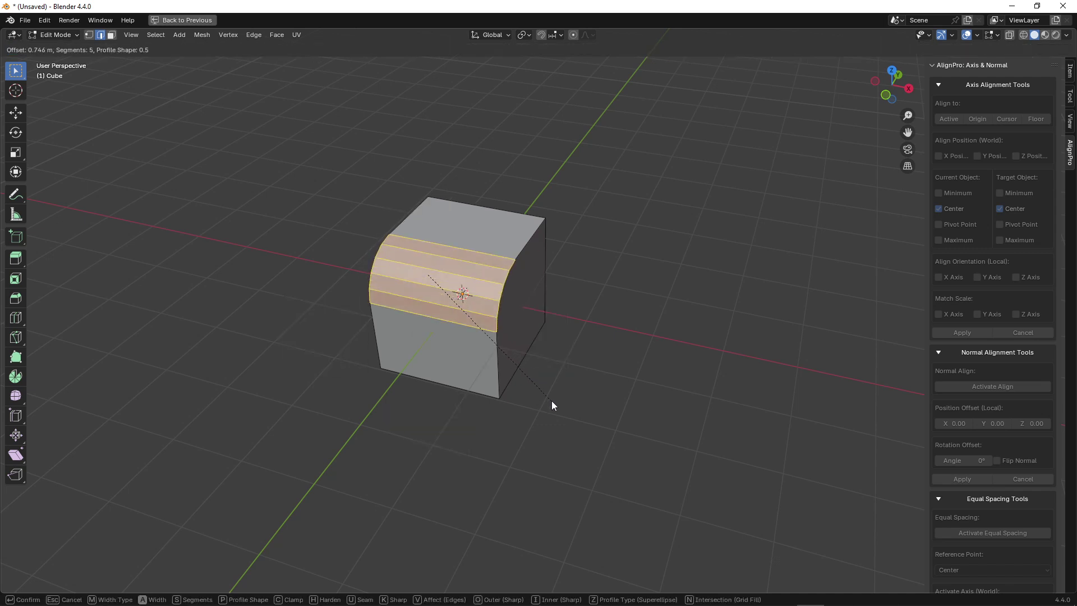
{"action": "left_click", "coordinate": [551, 400]}
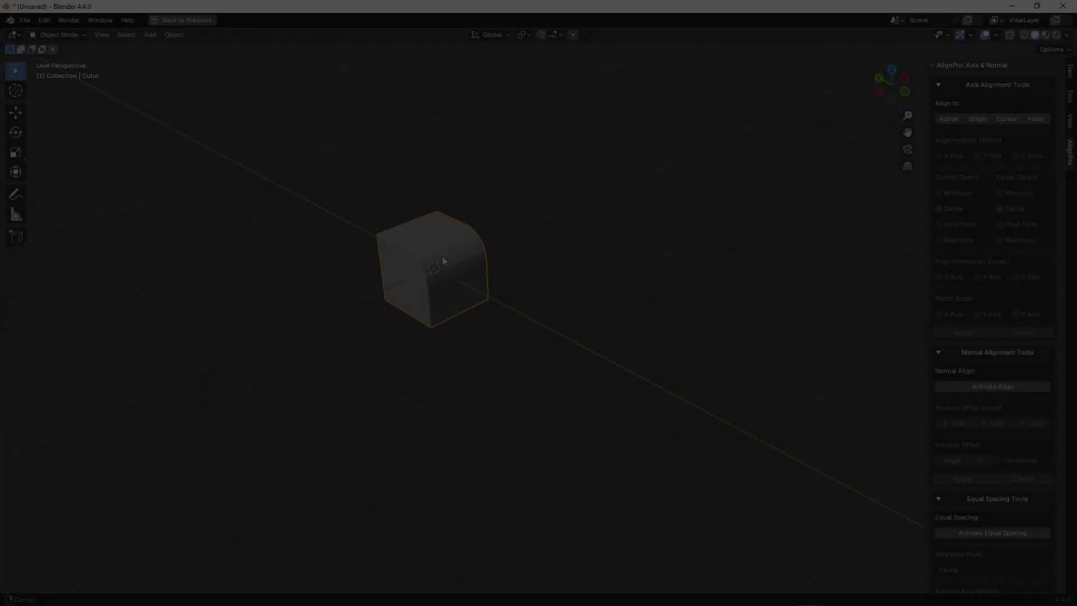
Orbit the view, then open Preferences and browse the Viewport and Interface pages.
{"action": "scroll", "coordinate": [393, 248], "scroll_direction": "up", "scroll_amount": 4}
{"action": "middle_click_drag", "start_coordinate": [392, 248], "coordinate": [478, 278]}
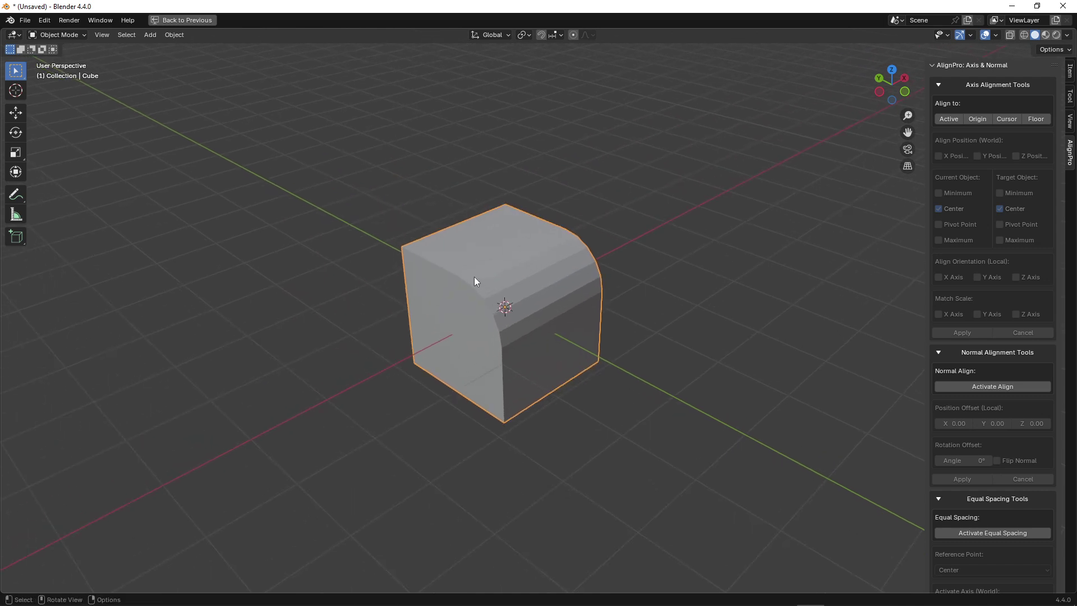
{"action": "left_click", "coordinate": [50, 20]}
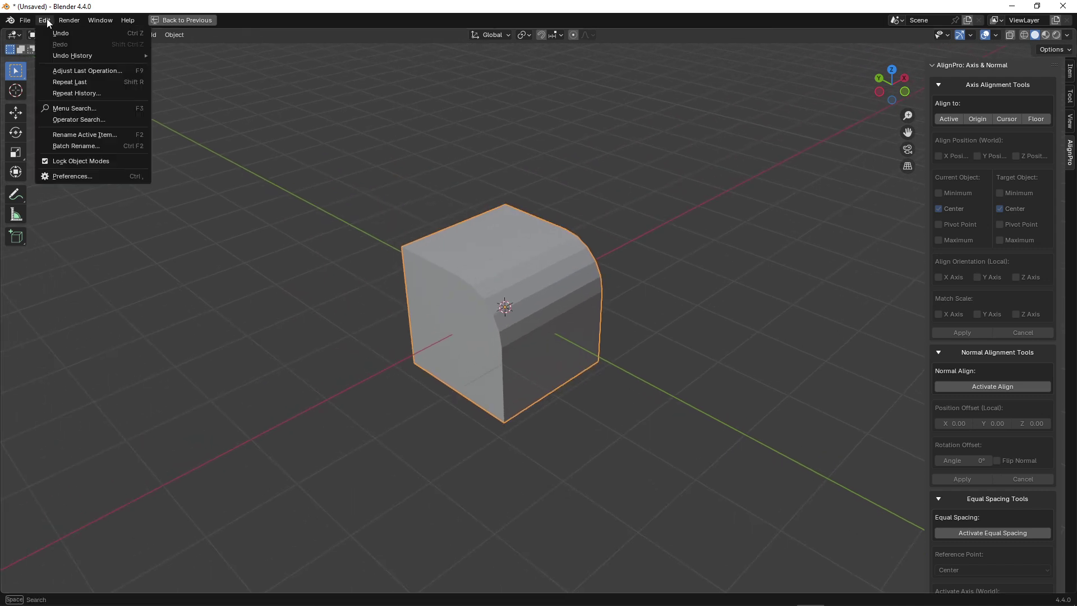
{"action": "left_click", "coordinate": [73, 180]}
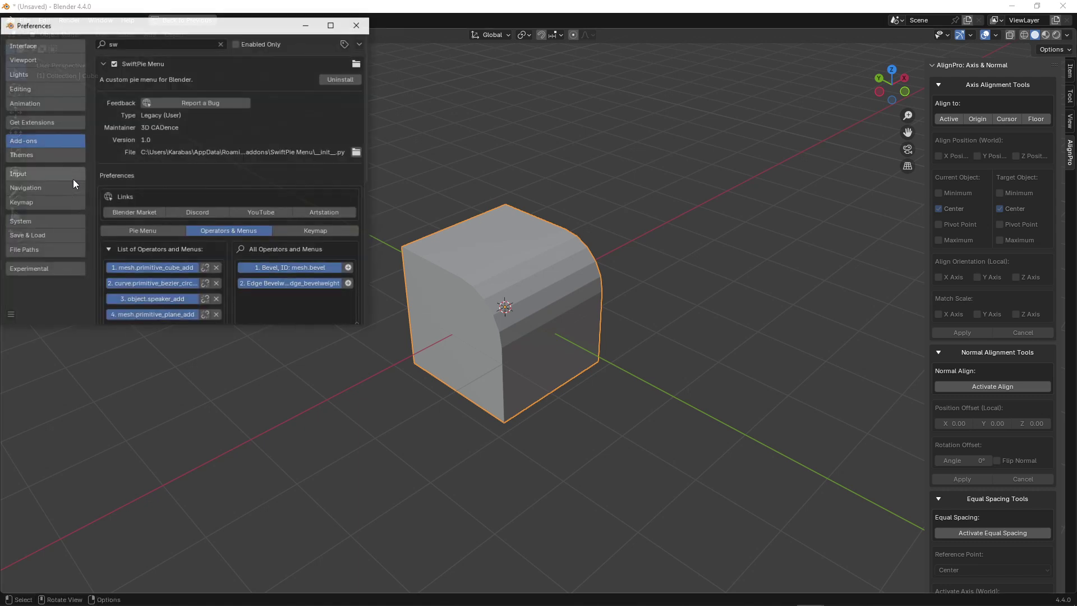
{"action": "left_click", "coordinate": [40, 59]}
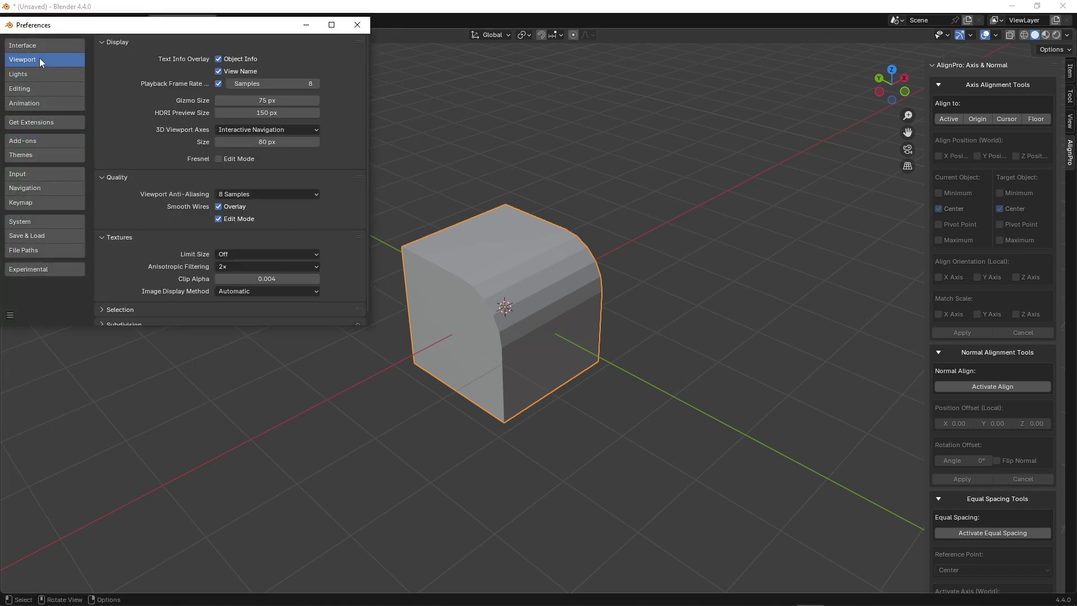
{"action": "left_click", "coordinate": [42, 45]}
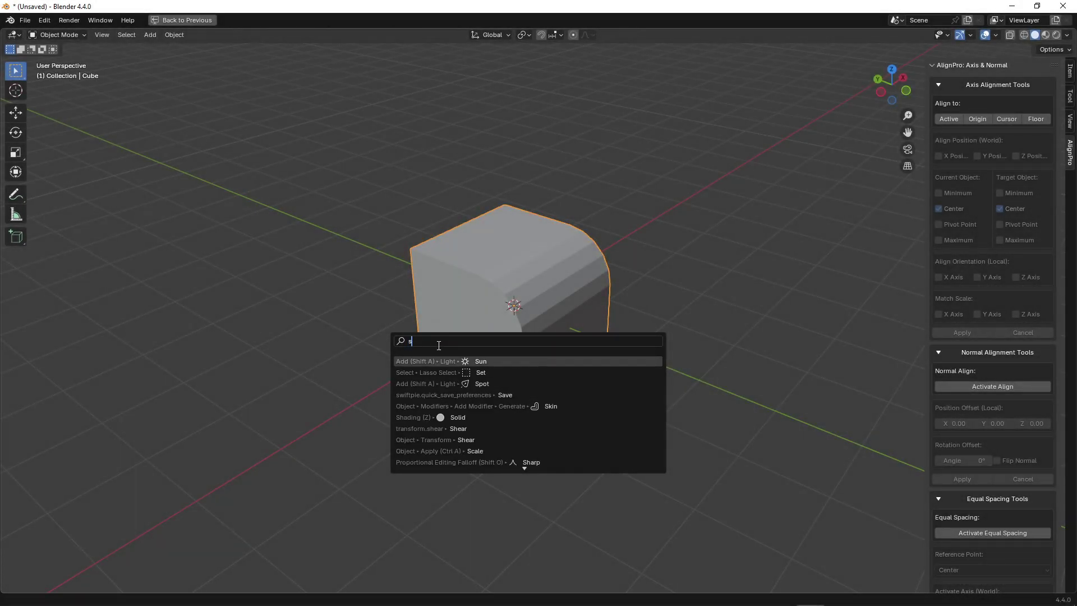
Search for 'set origin' to look up Set Origin's operator ID, object.origin_set.
{"action": "type", "text": " origi"}
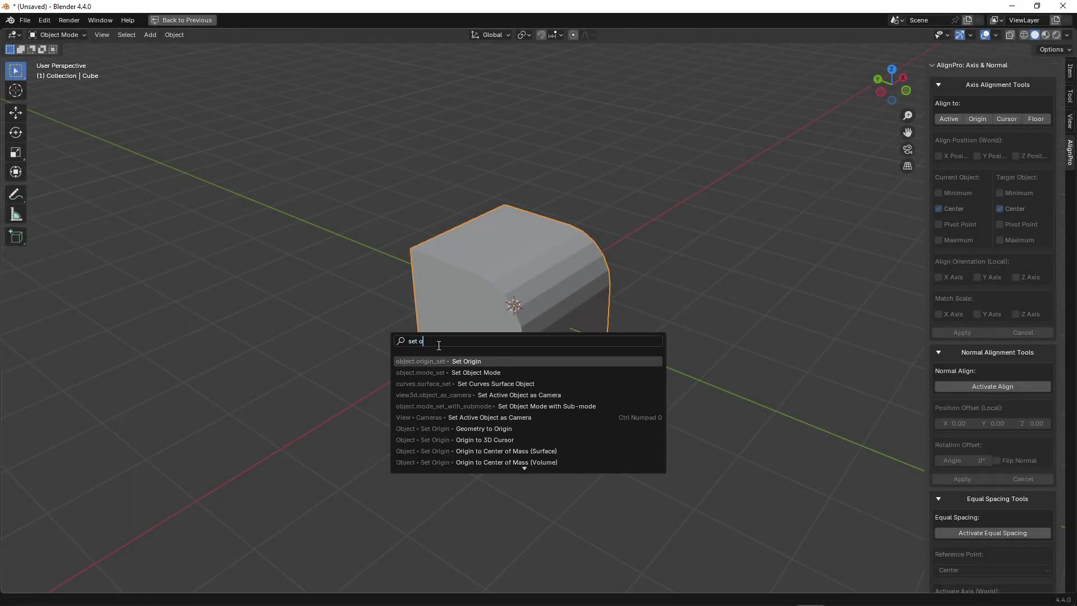
{"action": "type", "text": "n"}
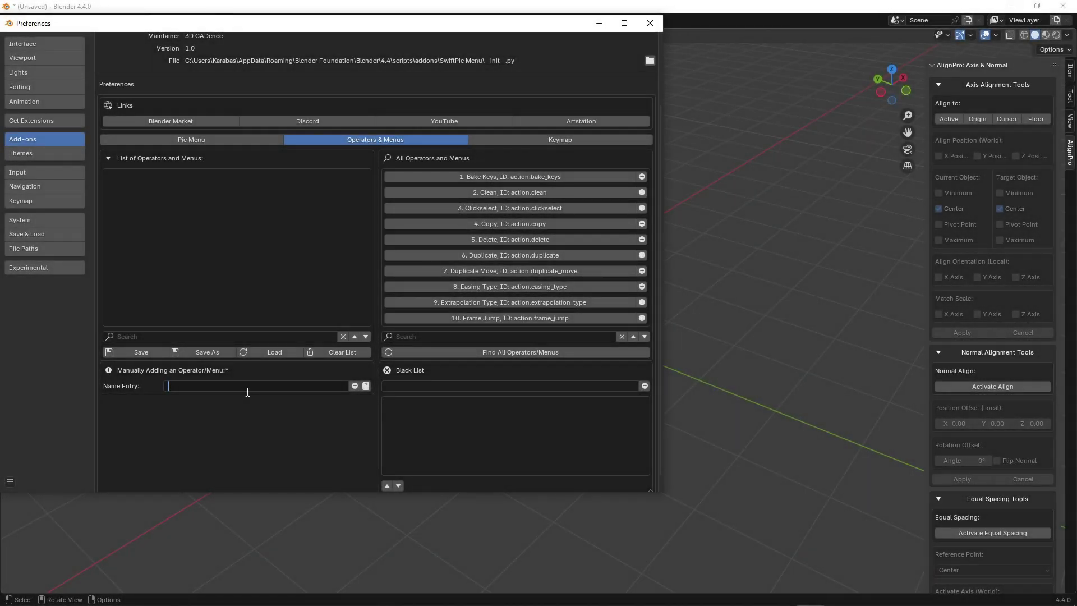
Add object.origin_set to the custom list by name and read the help on adding menus manually.
{"action": "type", "text": "object.origin_set"}
{"action": "left_click", "coordinate": [355, 386]}
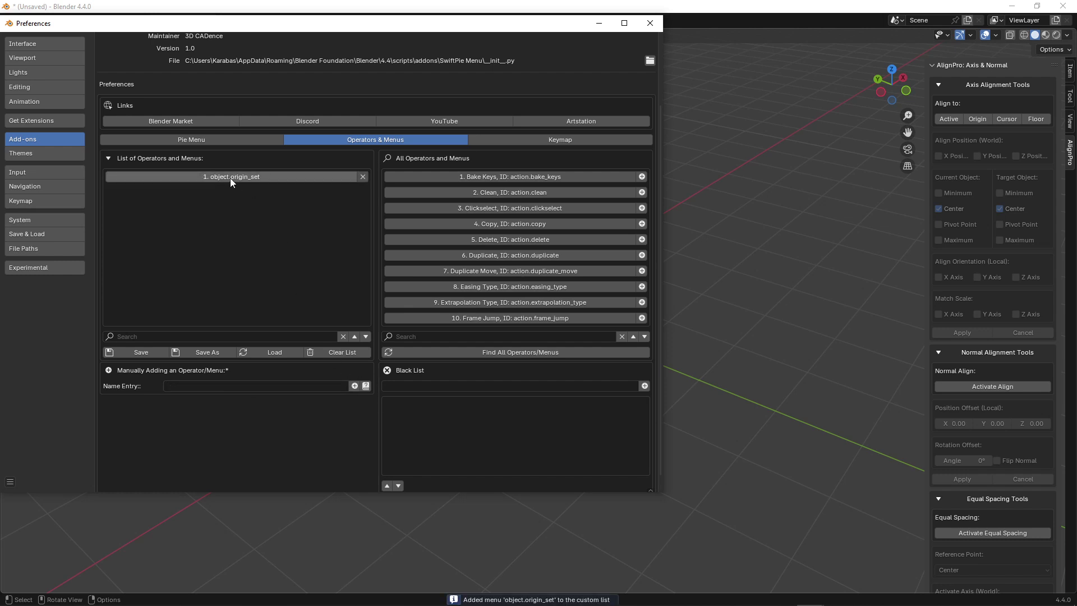
{"action": "left_click", "coordinate": [230, 178]}
{"action": "left_click", "coordinate": [348, 402]}
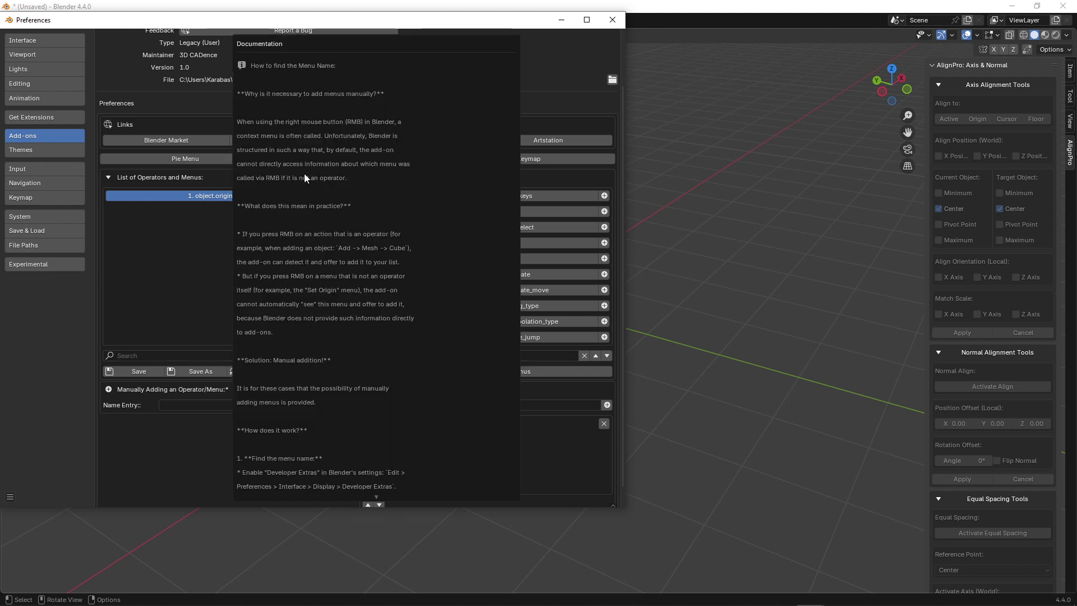
{"action": "scroll", "coordinate": [312, 234], "scroll_direction": "down", "scroll_amount": 8}
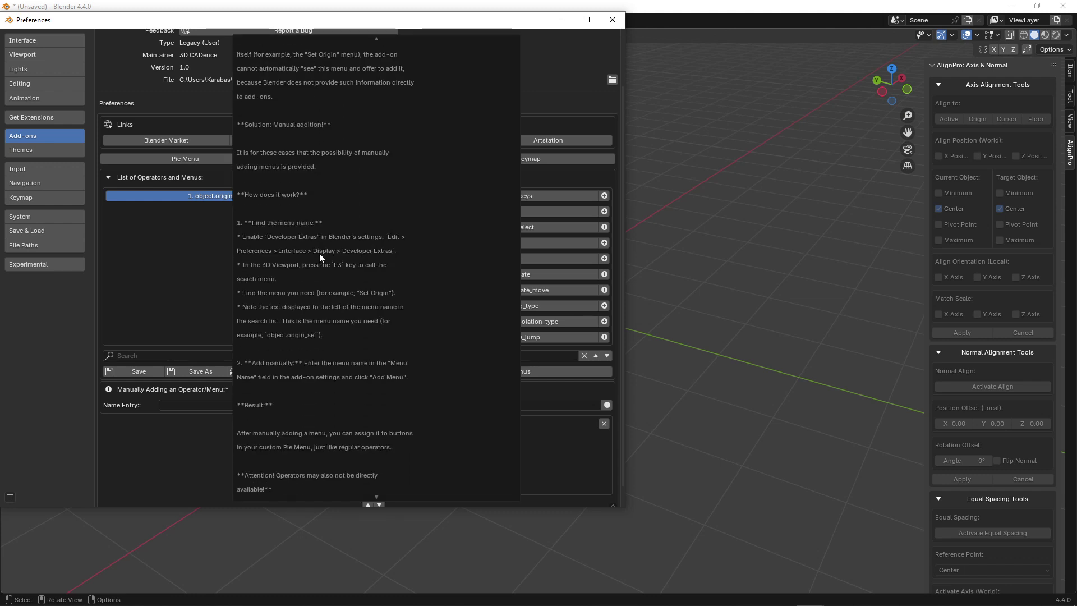
{"action": "scroll", "coordinate": [320, 257], "scroll_direction": "down", "scroll_amount": 7}
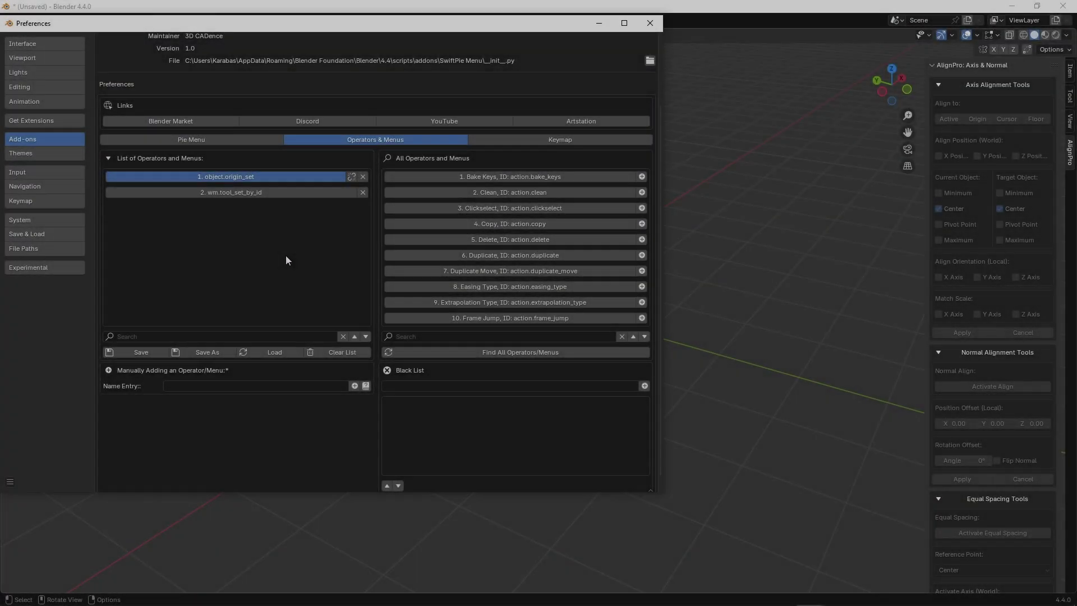
Paste the report into the Black List field, trim it to wm.tool_set_by_id, and add it.
{"action": "scroll", "coordinate": [430, 383], "scroll_direction": "down", "scroll_amount": 1}
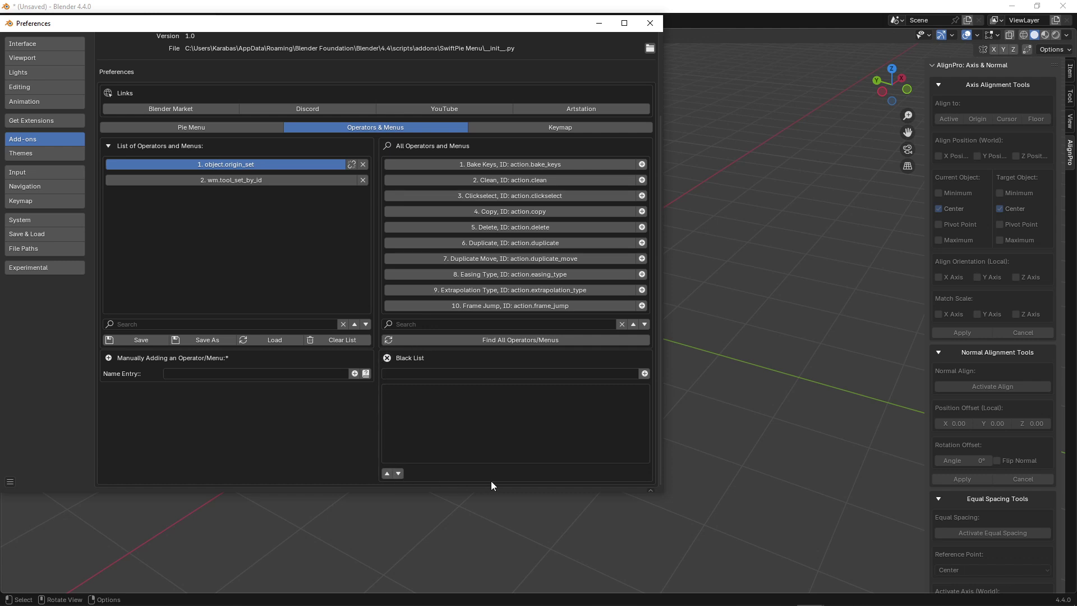
{"action": "left_click", "coordinate": [442, 373]}
{"action": "type", "text": "Operator 'wm.tool_set_by_id' already in the list!"}
{"action": "left_click_drag", "start_coordinate": [469, 373], "coordinate": [532, 373]}
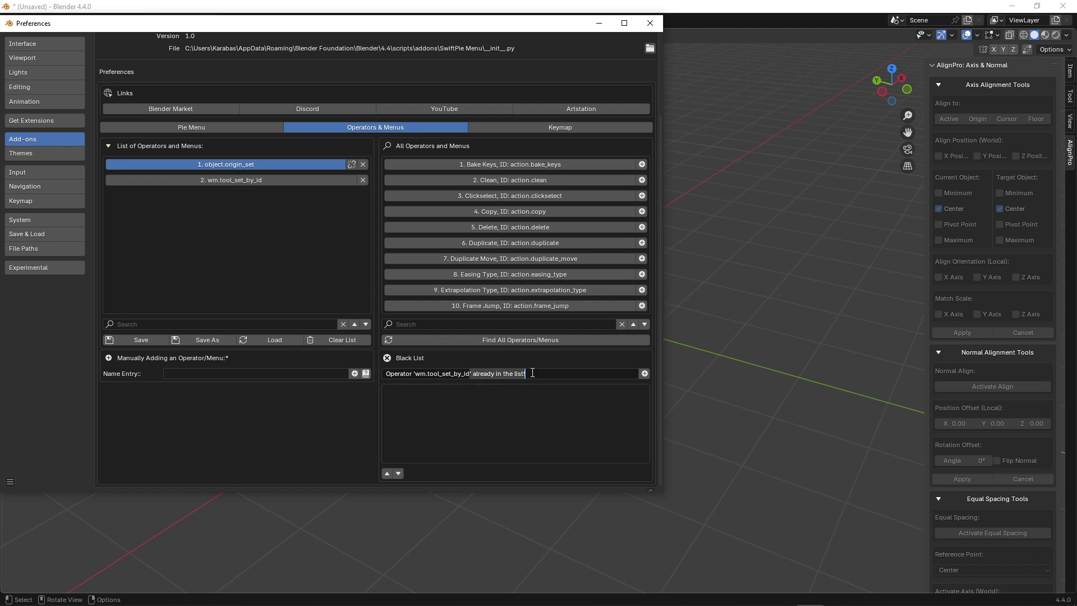
{"action": "key", "text": "BackSpace"}
{"action": "left_click_drag", "start_coordinate": [415, 373], "coordinate": [372, 374]}
{"action": "key", "text": "BackSpace"}
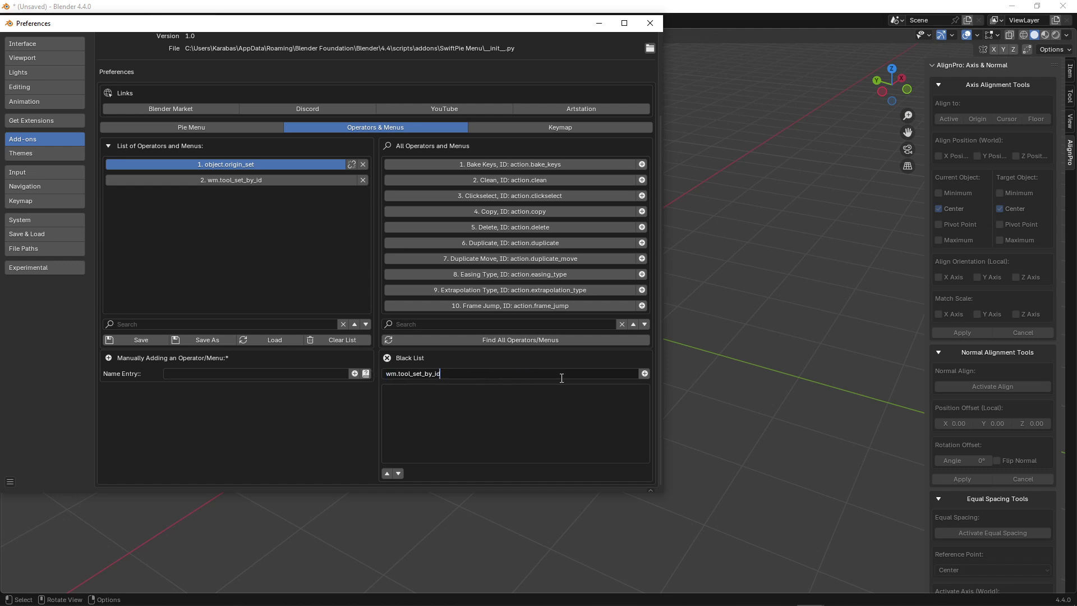
{"action": "left_click", "coordinate": [645, 374]}
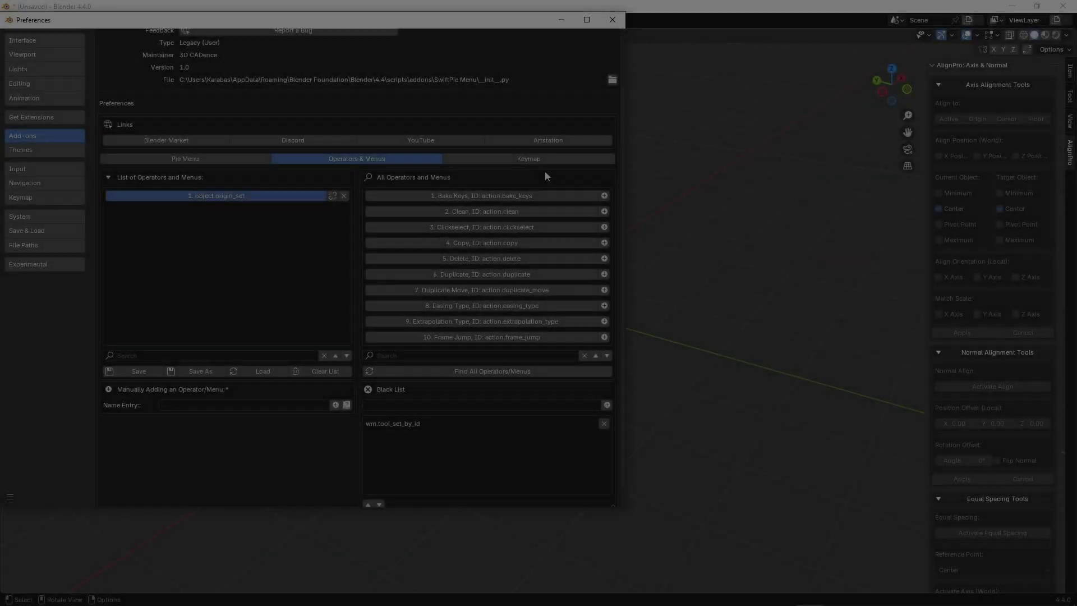
Bind the SwiftPie Menu hotkey to Q in the add-on's keymap settings.
{"action": "left_click", "coordinate": [546, 160]}
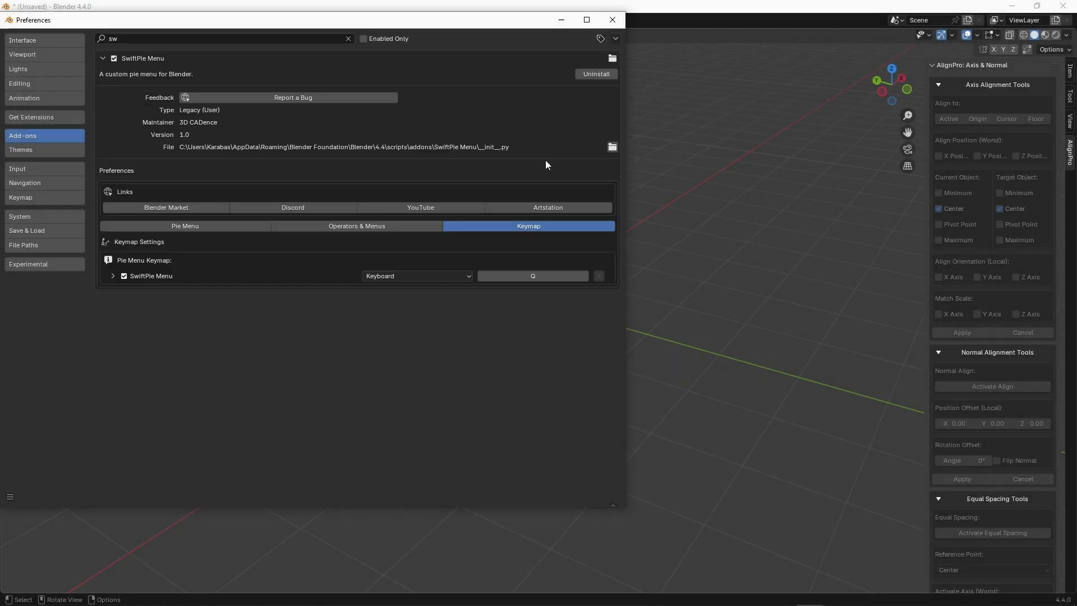
{"action": "left_click", "coordinate": [529, 276]}
{"action": "key", "text": "q"}
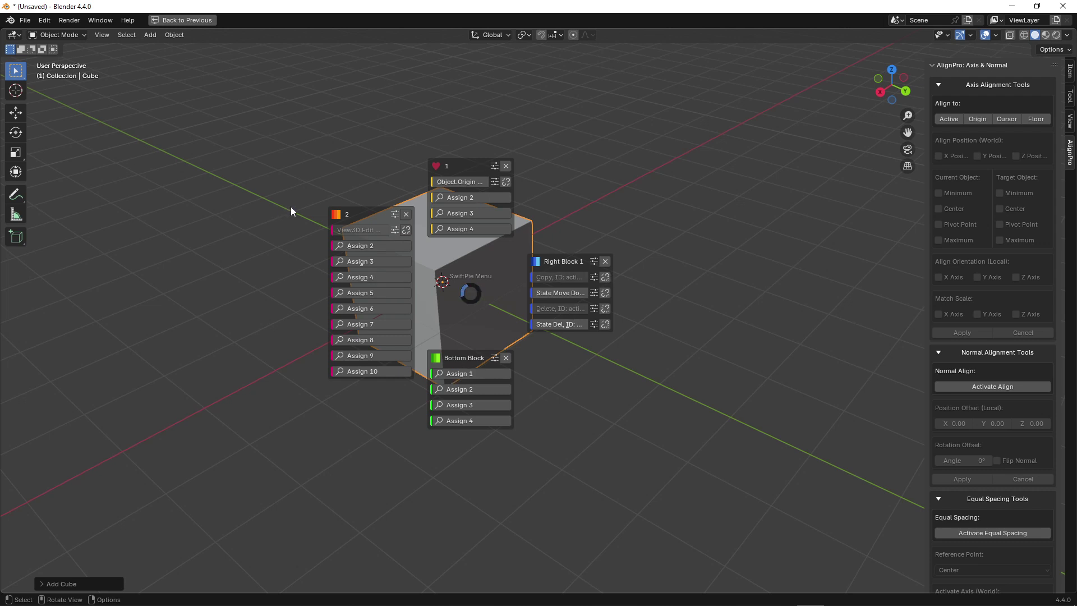
{"action": "left_click", "coordinate": [44, 20]}
Save the SwiftPie settings as preset_1.json in Documents.
{"action": "left_click", "coordinate": [132, 176]}
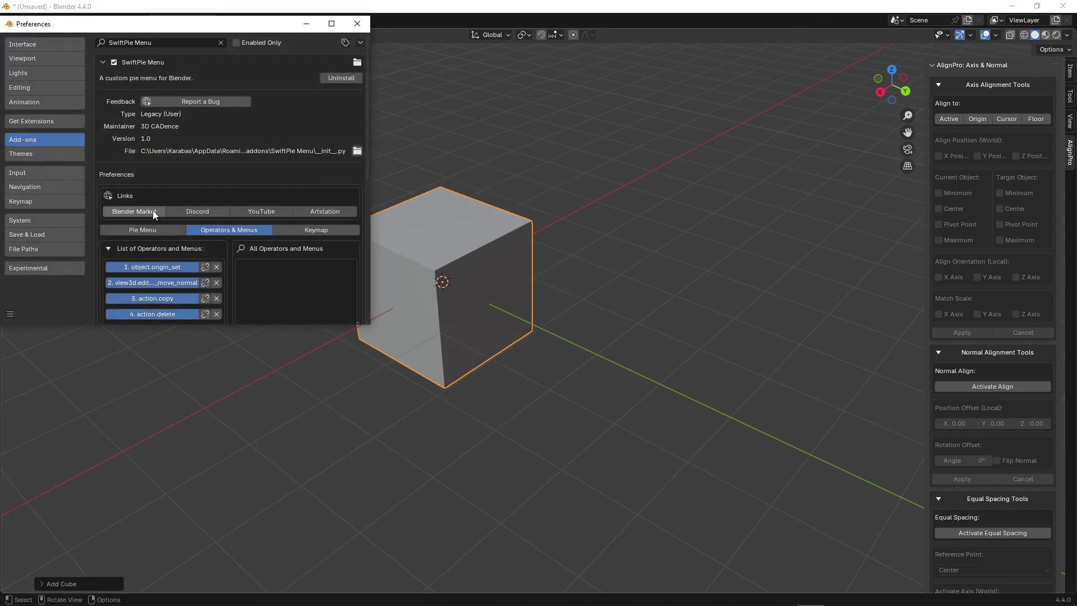
{"action": "scroll", "coordinate": [157, 236], "scroll_direction": "down", "scroll_amount": 8}
{"action": "left_click", "coordinate": [173, 256]}
{"action": "left_click", "coordinate": [243, 320]}
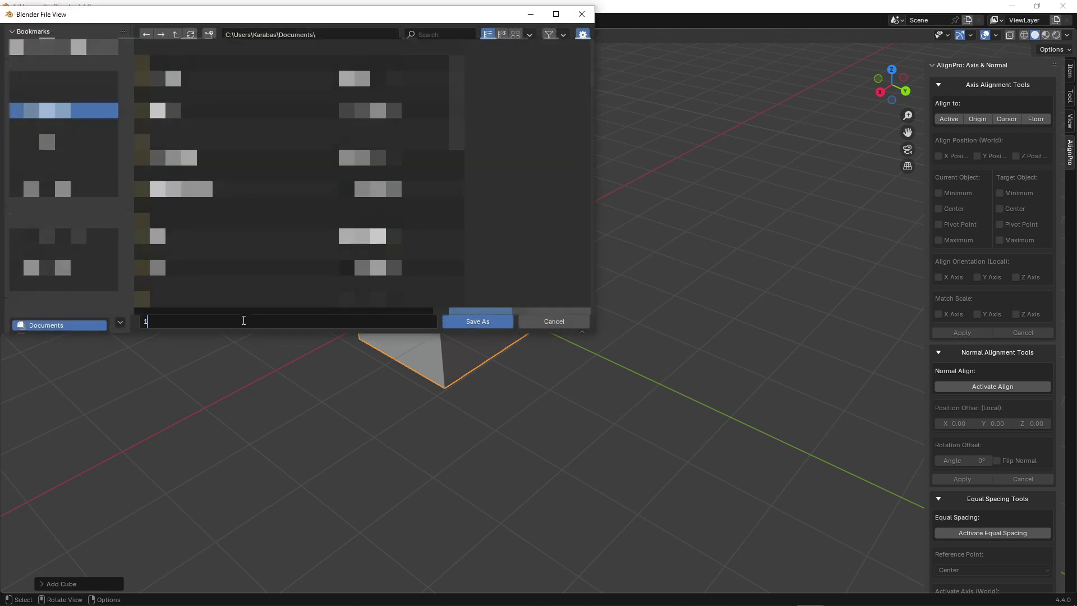
{"action": "type", "text": "preset_1"}
{"action": "left_click", "coordinate": [487, 321]}
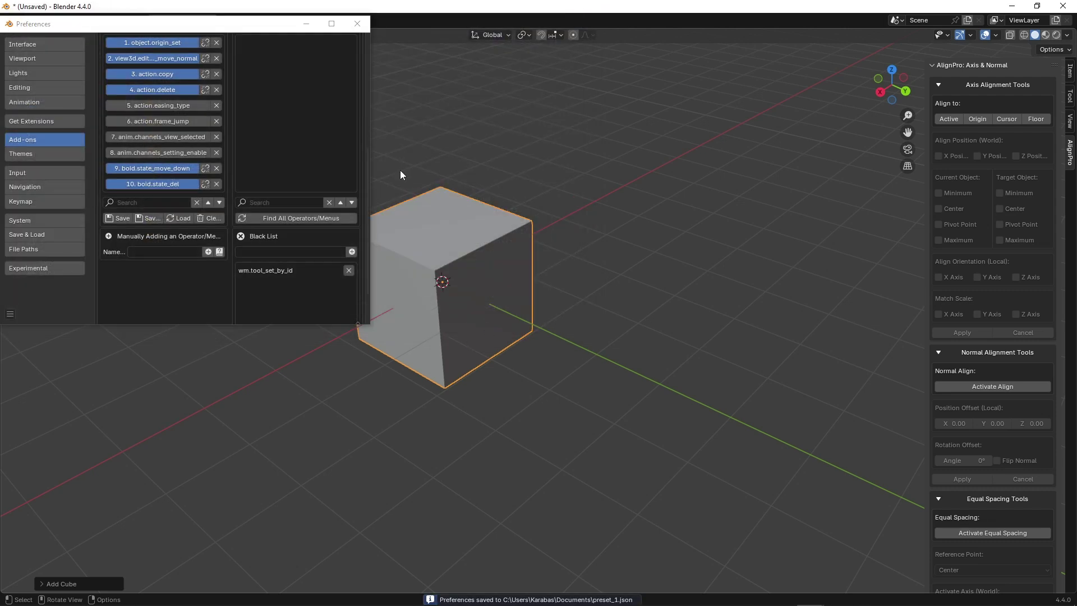
Uninstall the SwiftPie Menu add-on.
{"action": "scroll", "coordinate": [329, 154], "scroll_direction": "up", "scroll_amount": 3}
{"action": "scroll", "coordinate": [331, 140], "scroll_direction": "up", "scroll_amount": 2}
{"action": "left_click", "coordinate": [342, 74]}
Confirm removing the add-on and close Preferences.
{"action": "left_click", "coordinate": [101, 106]}
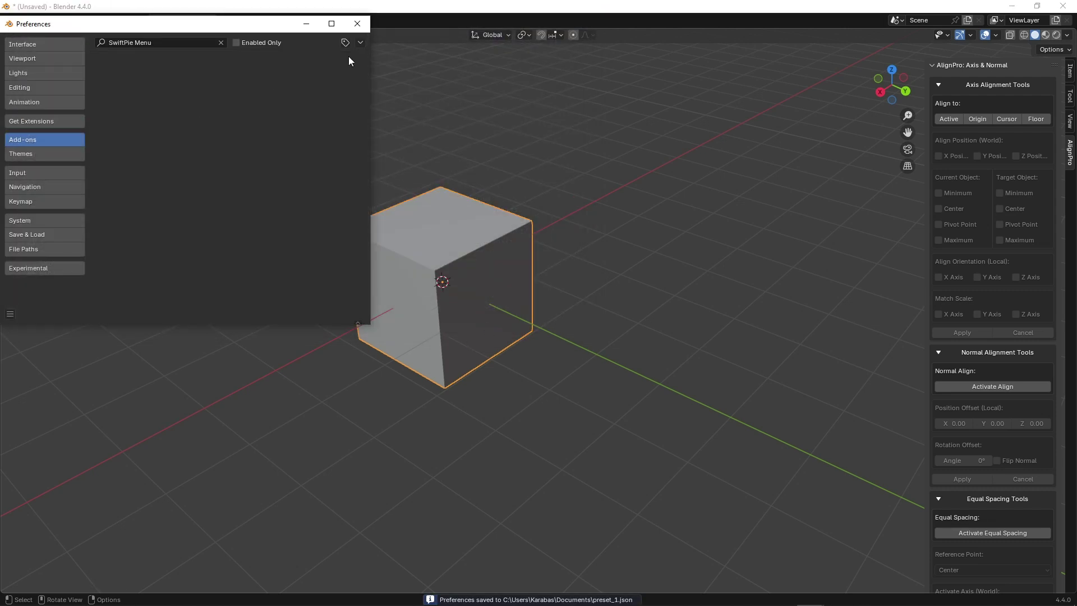
{"action": "left_click", "coordinate": [357, 23]}
{"action": "left_click", "coordinate": [1063, 6]}
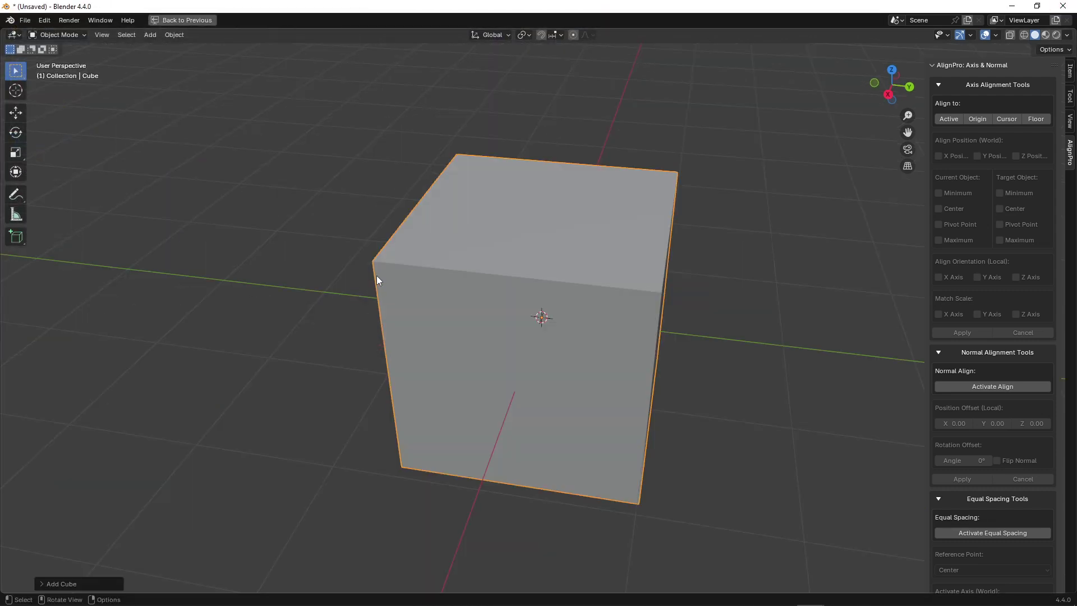
Reinstall SwiftPie Menu by dropping its zip into Blender, then call the pie with Q.
{"action": "scroll", "coordinate": [543, 300], "scroll_direction": "down", "scroll_amount": 5}
{"action": "middle_click_drag", "start_coordinate": [543, 301], "coordinate": [471, 303]}
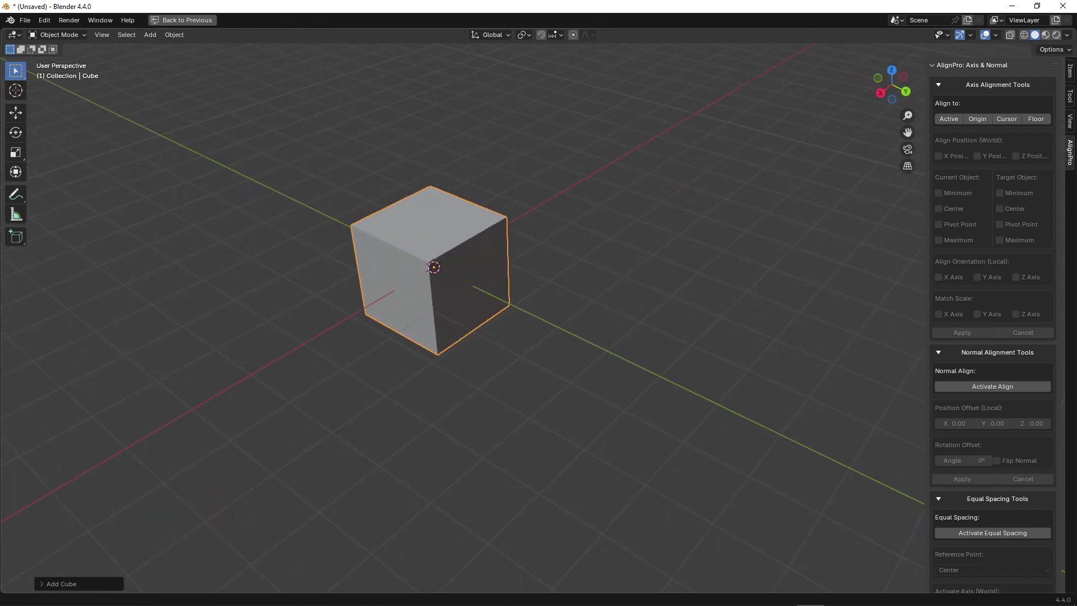
{"action": "left_click_drag", "start_coordinate": [157, 389], "coordinate": [503, 338]}
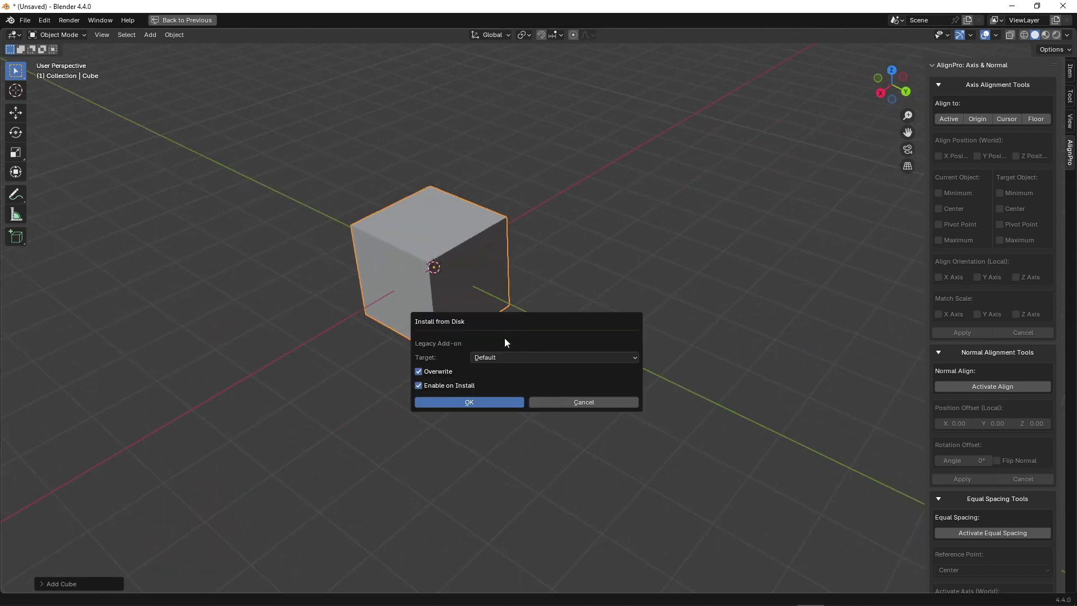
{"action": "left_click", "coordinate": [484, 401]}
{"action": "middle_click_drag", "start_coordinate": [477, 396], "coordinate": [502, 351]}
{"action": "key", "text": "q"}
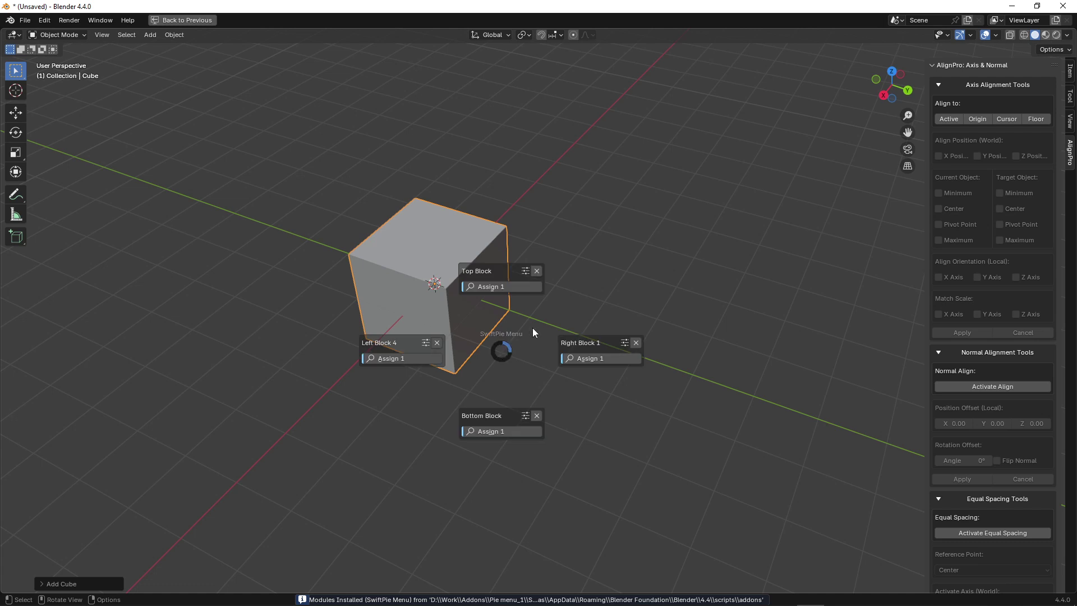
Open the SwiftPie Menu add-on's Operators & Menus settings in Preferences.
{"action": "left_click", "coordinate": [47, 23]}
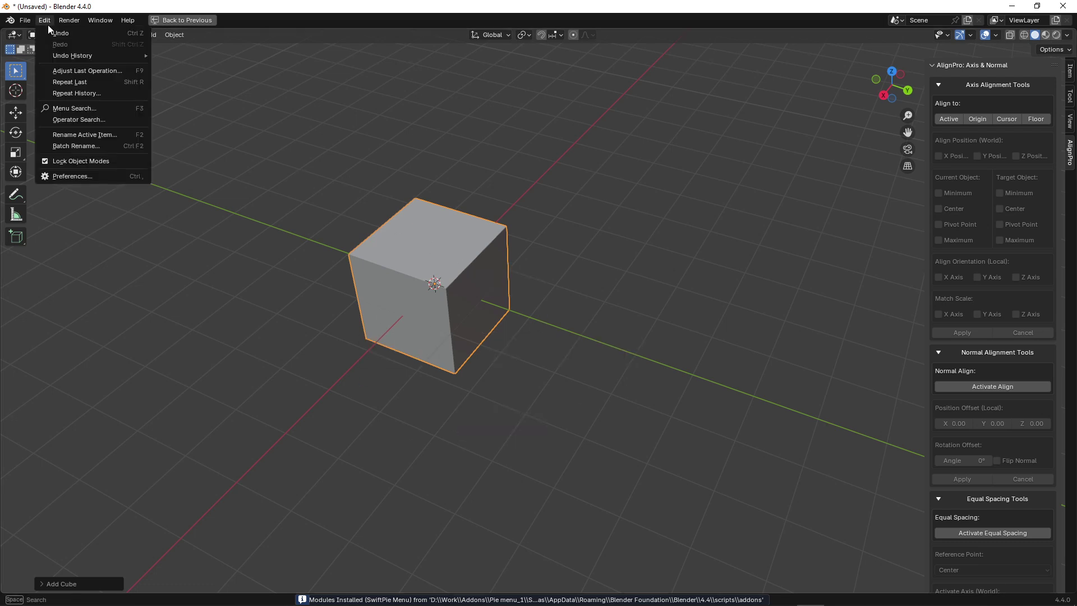
{"action": "left_click", "coordinate": [72, 176]}
{"action": "left_click", "coordinate": [102, 58]}
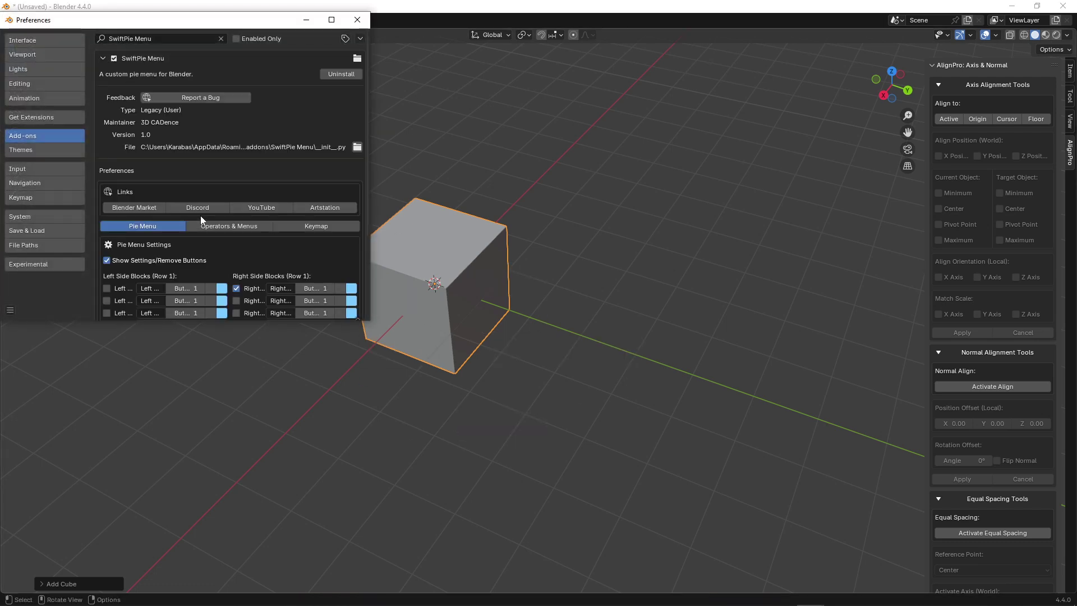
{"action": "scroll", "coordinate": [200, 216], "scroll_direction": "down", "scroll_amount": 5}
{"action": "left_click", "coordinate": [228, 116]}
{"action": "scroll", "coordinate": [201, 180], "scroll_direction": "down", "scroll_amount": 5}
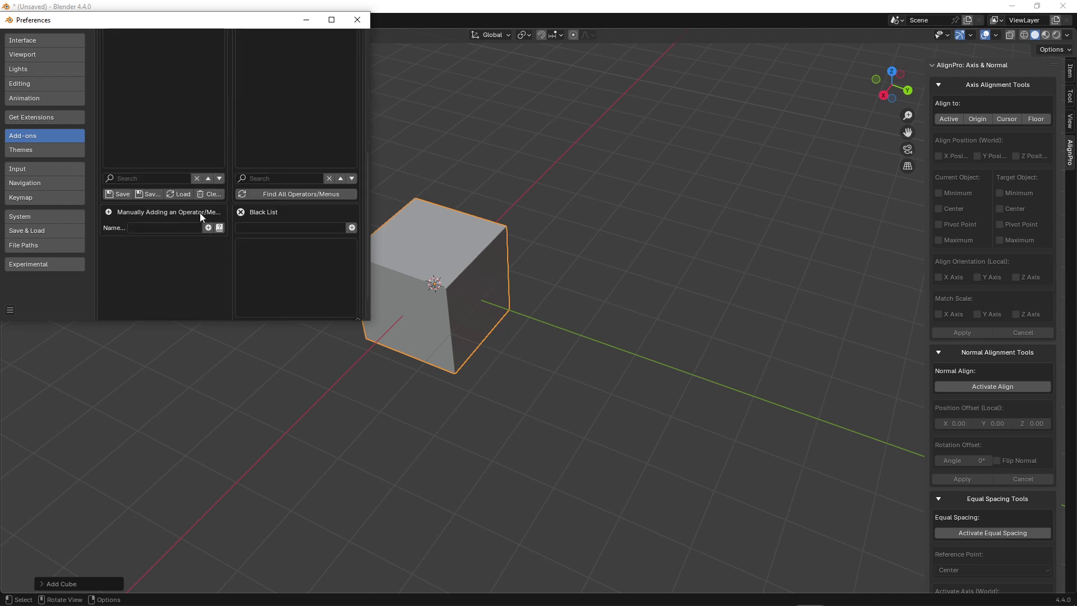
Load preset_1.json, verify the restored pie block settings, and close Preferences.
{"action": "left_click", "coordinate": [179, 194]}
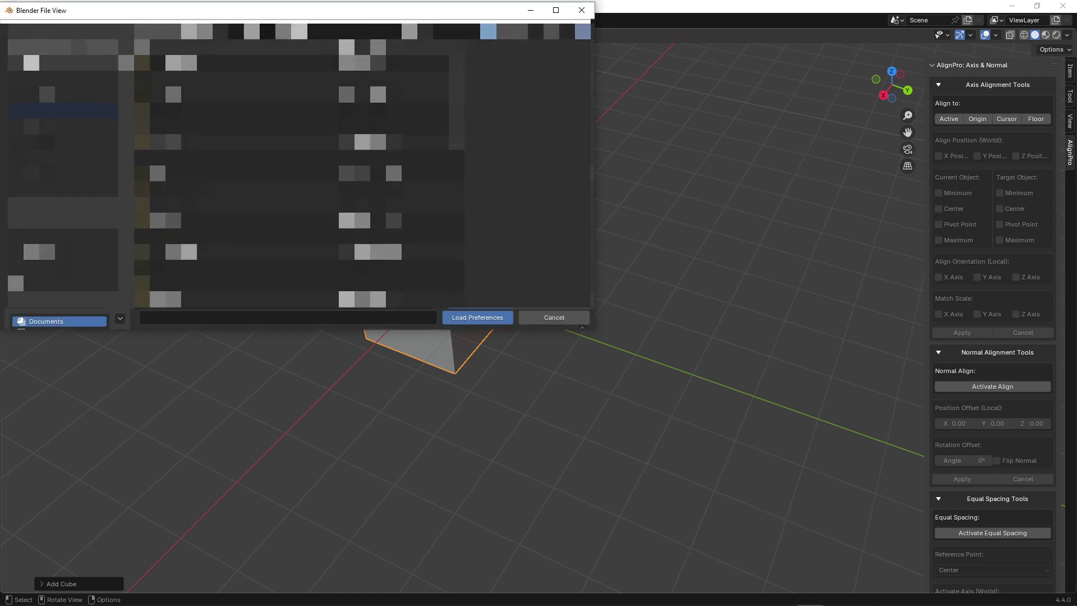
{"action": "scroll", "coordinate": [234, 262], "scroll_direction": "down", "scroll_amount": 3}
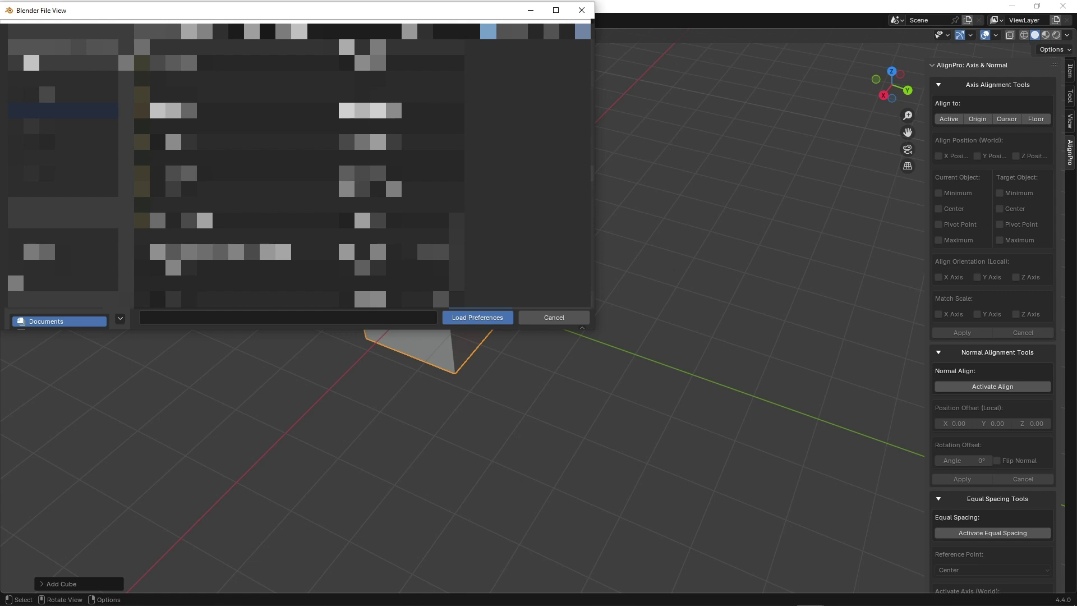
{"action": "left_click", "coordinate": [236, 269]}
{"action": "left_click", "coordinate": [475, 318]}
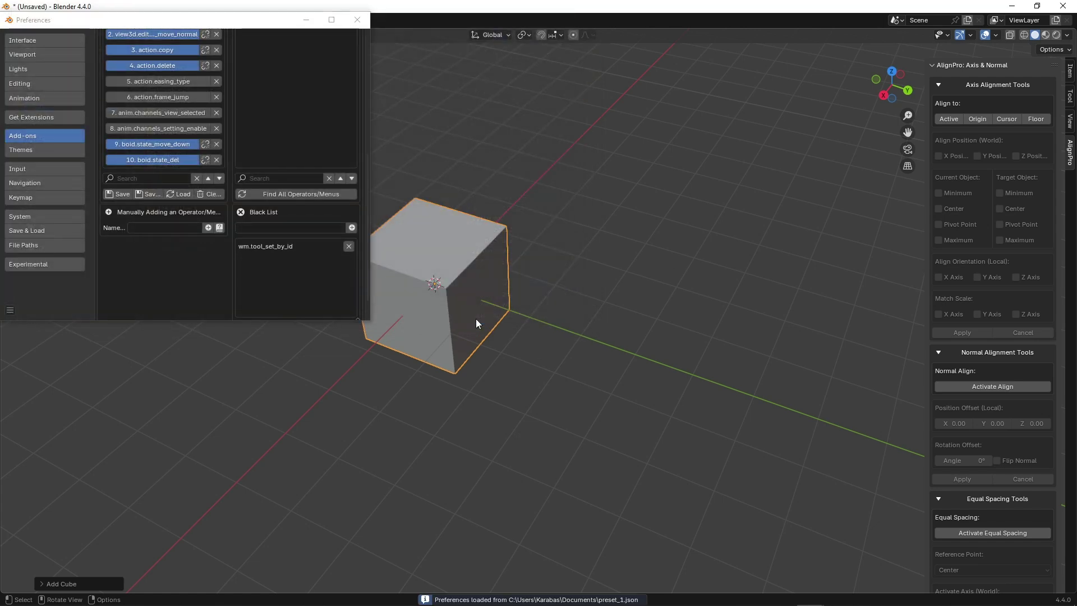
{"action": "scroll", "coordinate": [282, 258], "scroll_direction": "up", "scroll_amount": 5}
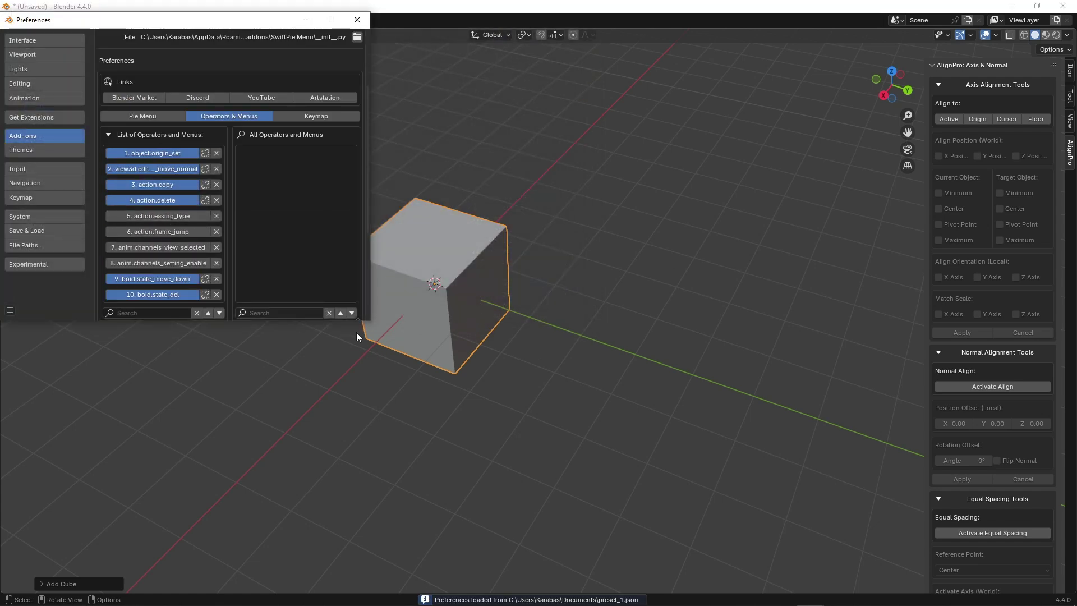
{"action": "left_click_drag", "start_coordinate": [369, 320], "coordinate": [627, 492]}
{"action": "left_click", "coordinate": [235, 125]}
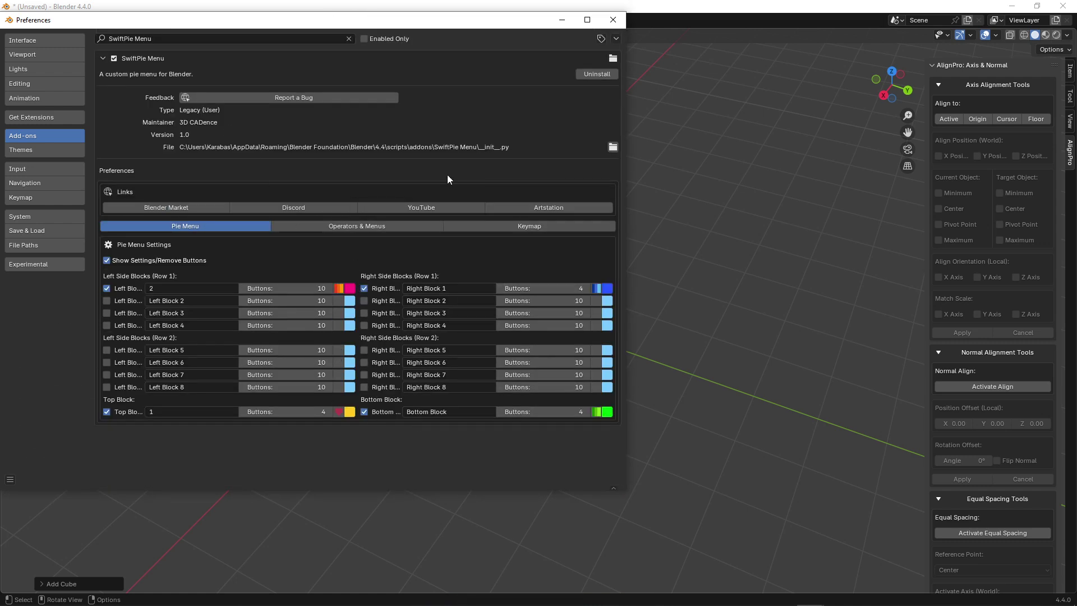
{"action": "left_click", "coordinate": [611, 21]}
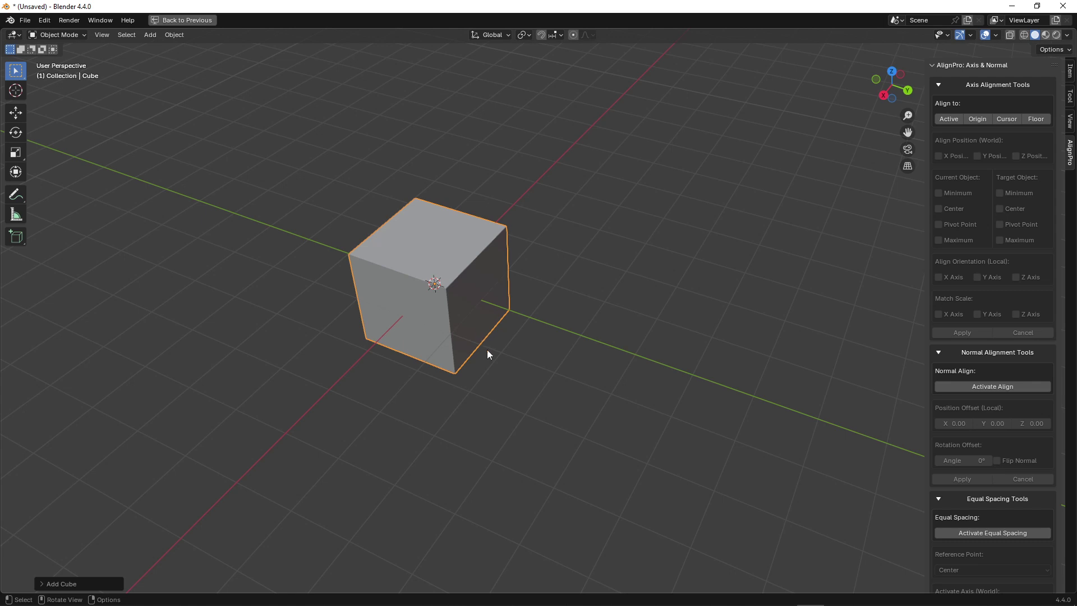
Bring up the SwiftPie pie over the cube with Alt+Q to verify the restored blocks.
{"action": "key", "text": "alt+q"}
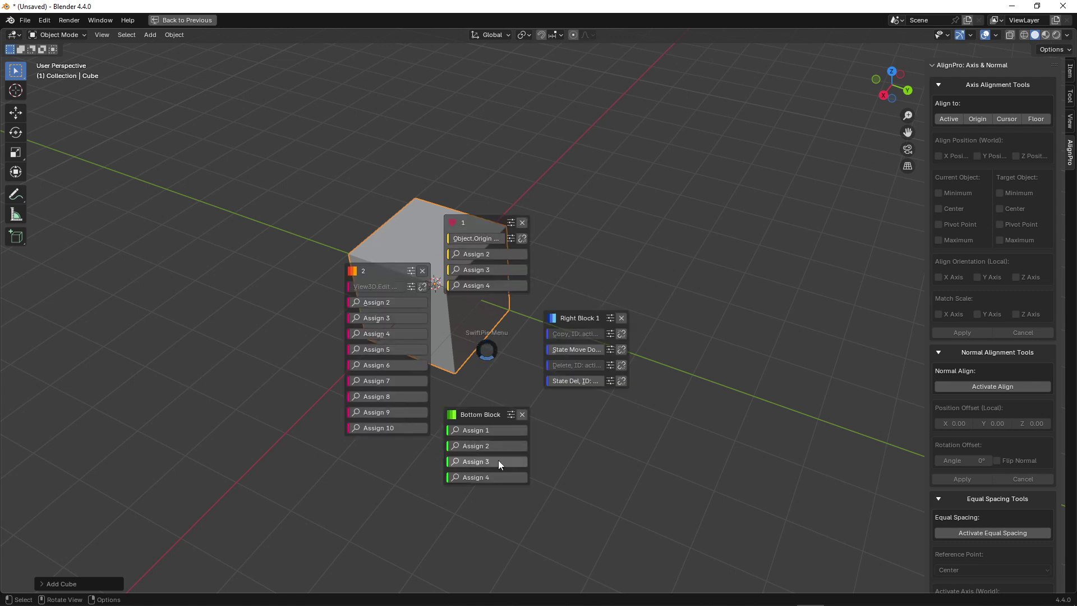